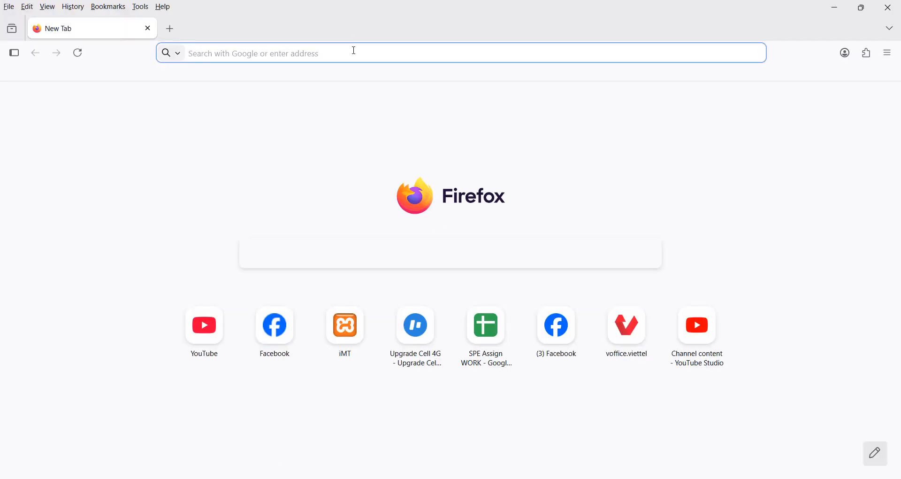
Step: Search Google for 'download vmware workstation pro' and open VMware's Fusion and Workstation result
type("go")
key("Return")
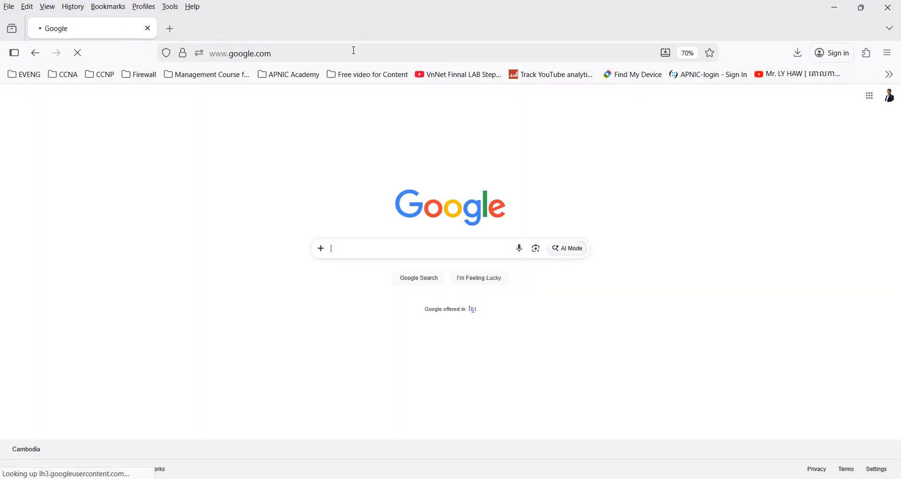
type("dow")
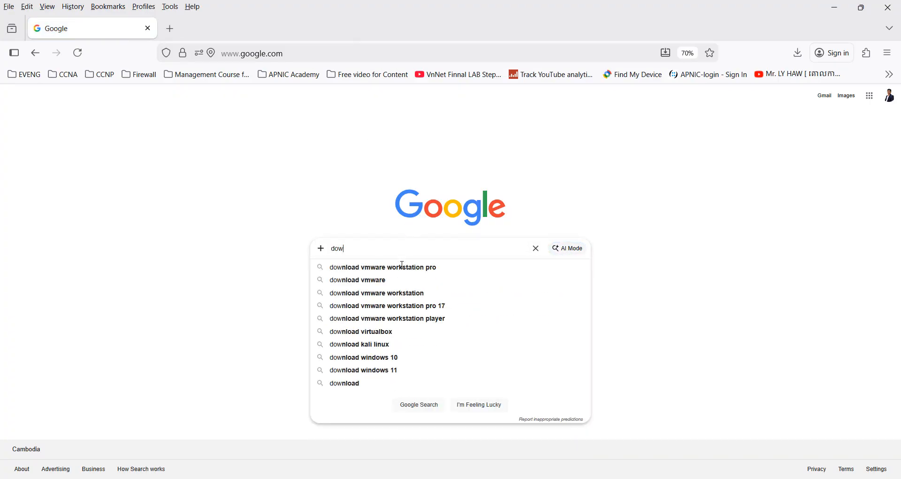
left_click(403, 268)
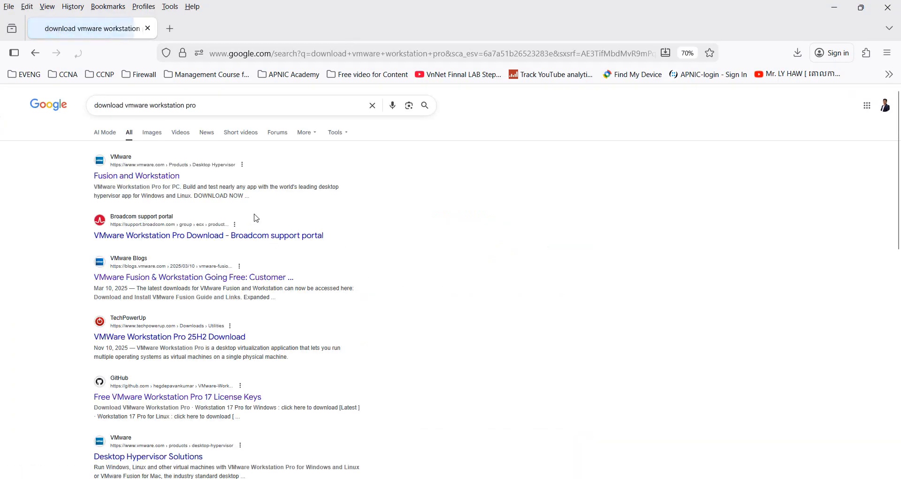
left_click(160, 180)
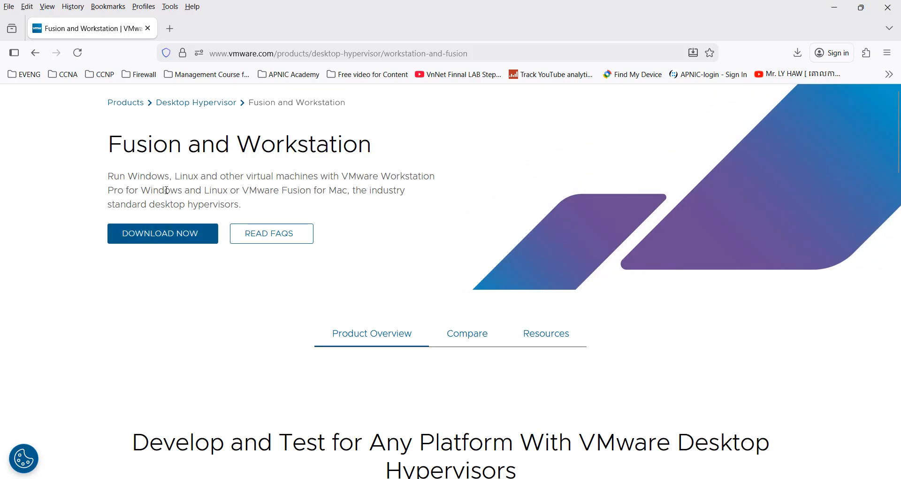
Step: Start the Workstation download and go to Broadcom's REGISTER page under LOGIN
left_click(180, 237)
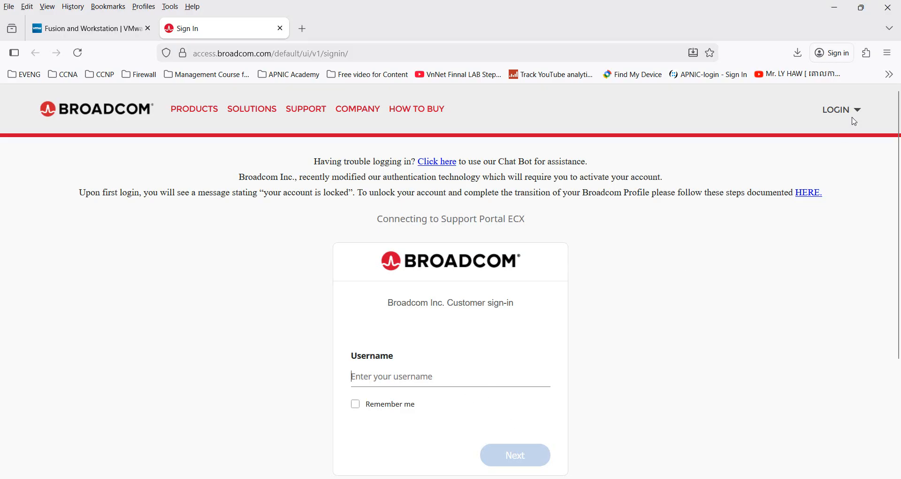
mouse_move(860, 115)
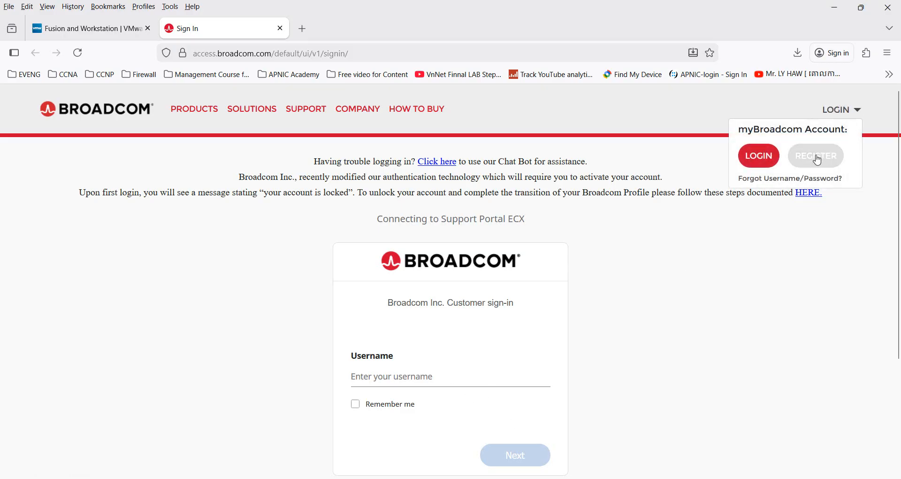
left_click(817, 156)
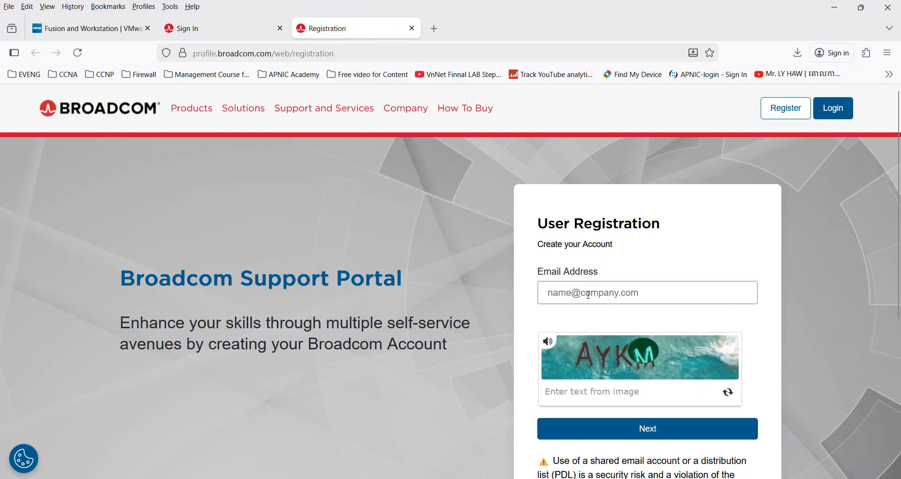
Step: Enter the registration e-mail address and the image captcha text, then submit with Next
left_click(588, 294)
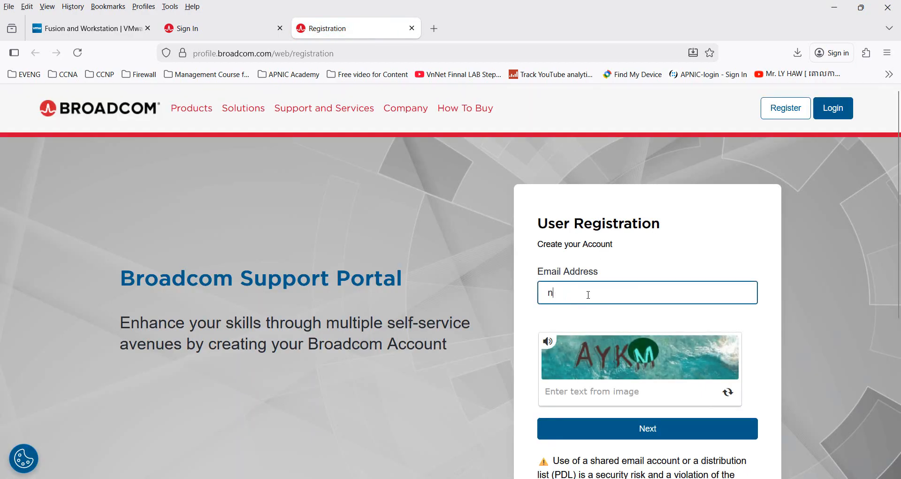
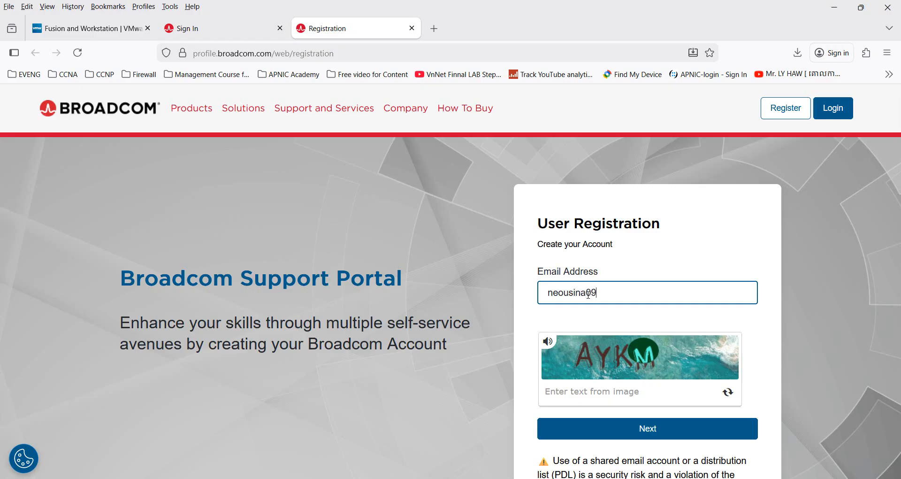
scroll(606, 342, "down", 4)
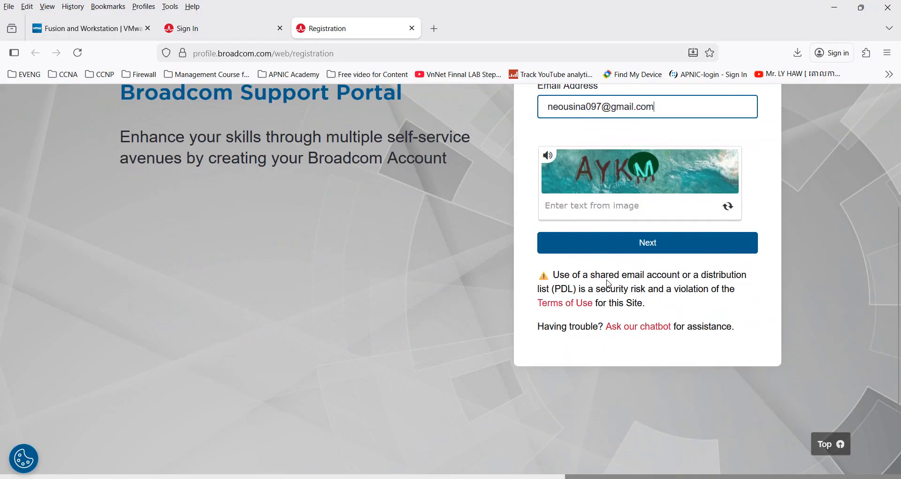
left_click(607, 209)
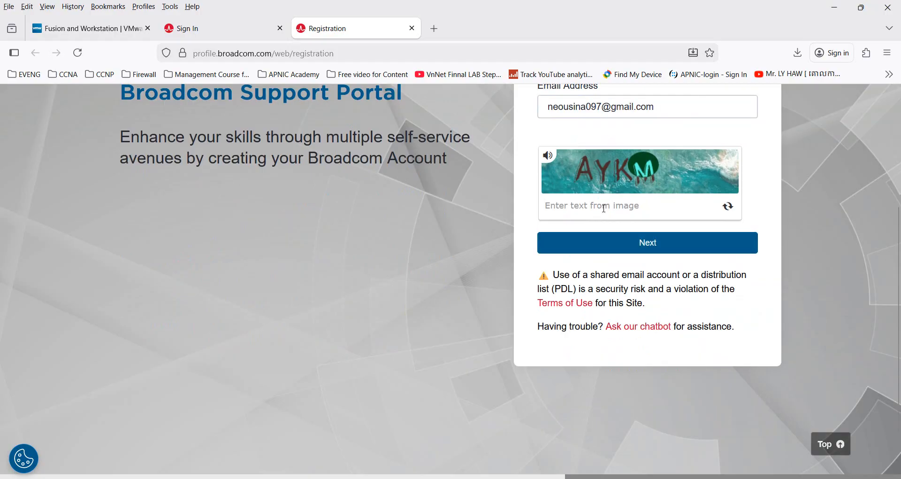
type("Ay")
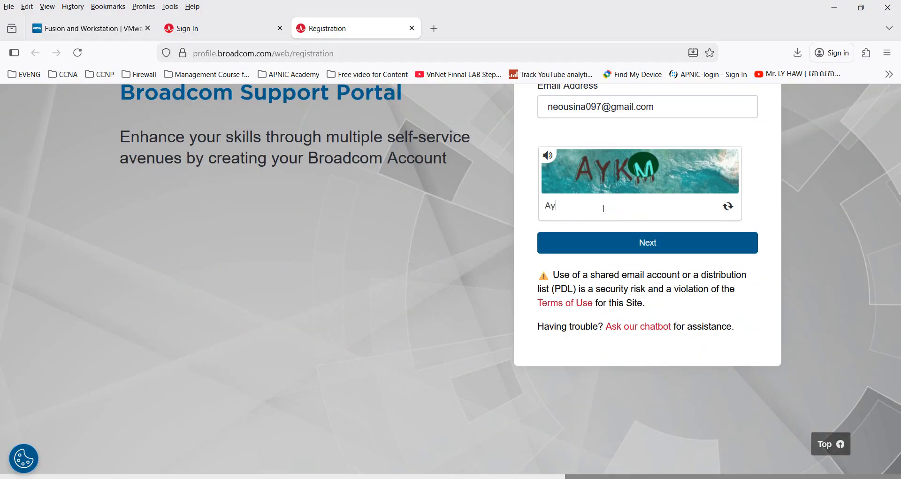
type("KM")
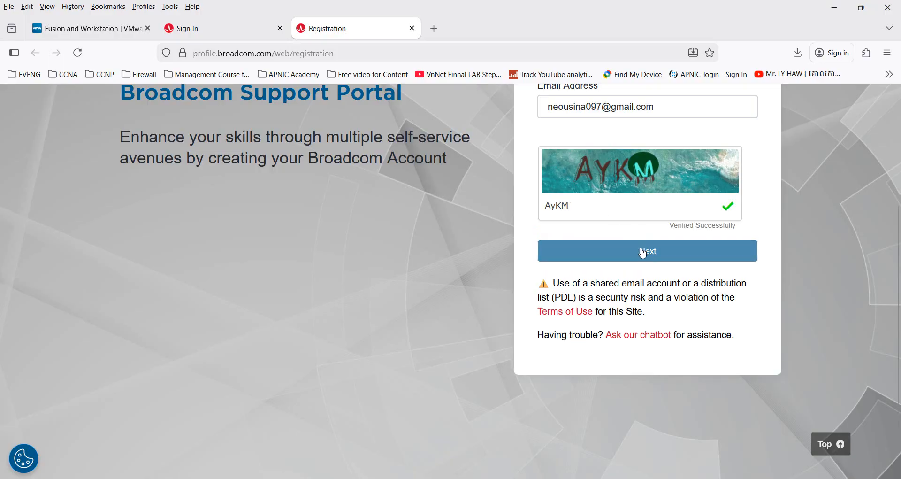
left_click(643, 253)
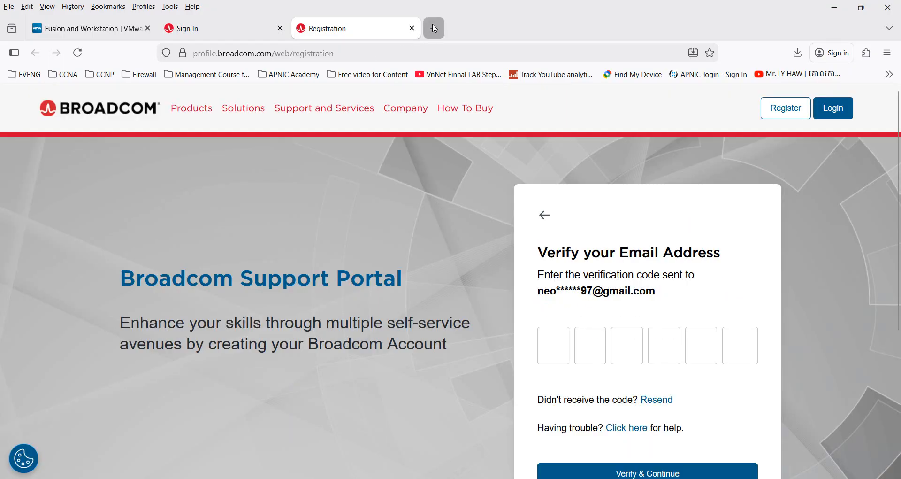
left_click(434, 28)
Step: Open Gmail, switch to the other account, and open the Broadcom Registration Notice e-mail
type("gmail.com")
key("Return")
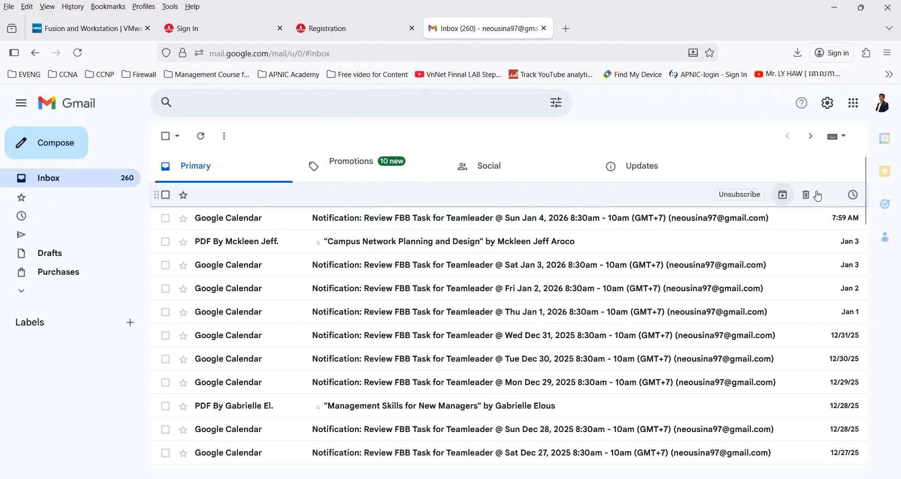
left_click(881, 103)
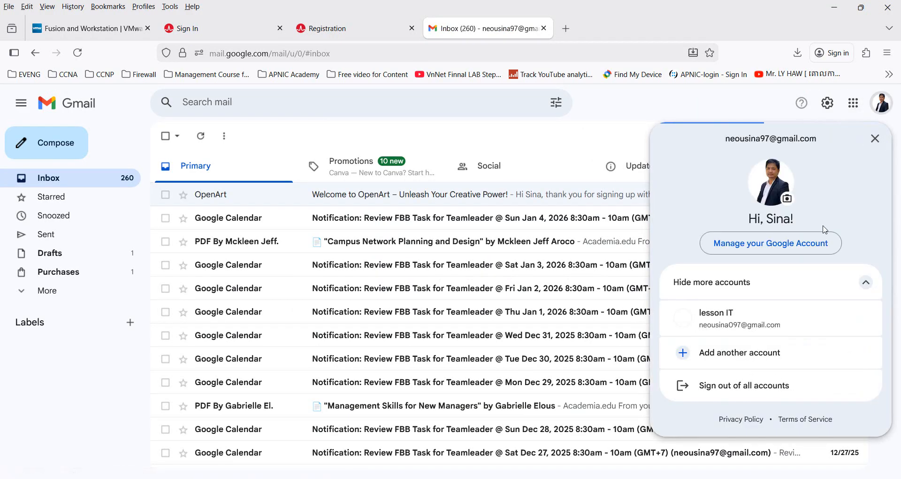
left_click(744, 314)
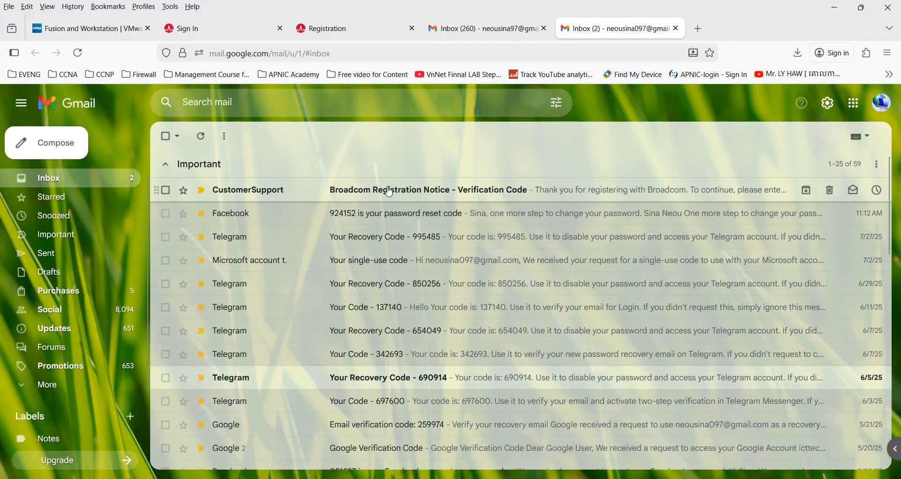
left_click(389, 192)
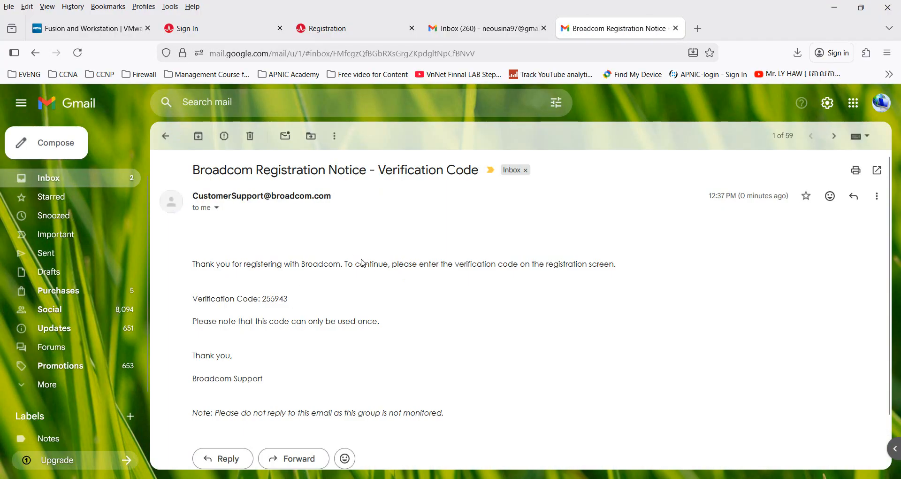
Step: Copy the verification code from the e-mail and paste it into the registration code boxes
scroll(365, 229, "down", 1)
scroll(371, 282, "up", 1)
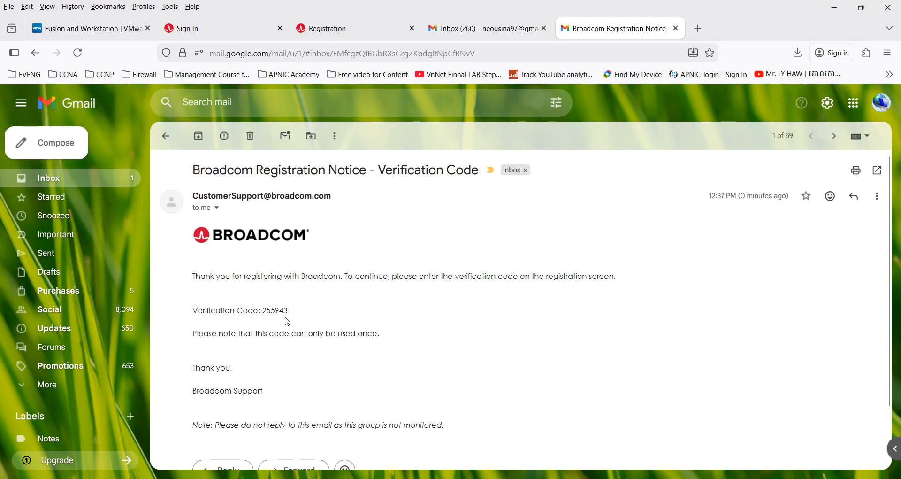
left_click_drag(290, 313, 265, 313)
key("ctrl+c")
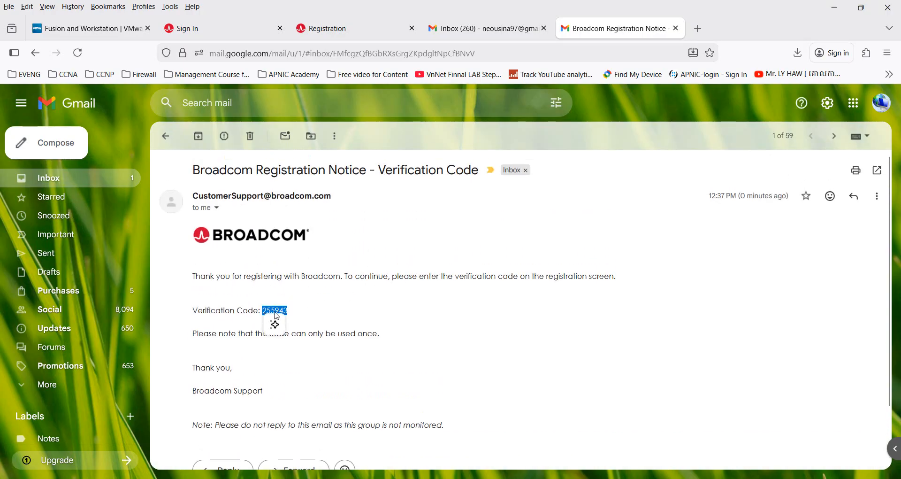
left_click(338, 29)
key("ctrl+v")
scroll(599, 314, "down", 3)
Step: Verify the code, then fill in the user's first and last name
left_click(615, 358)
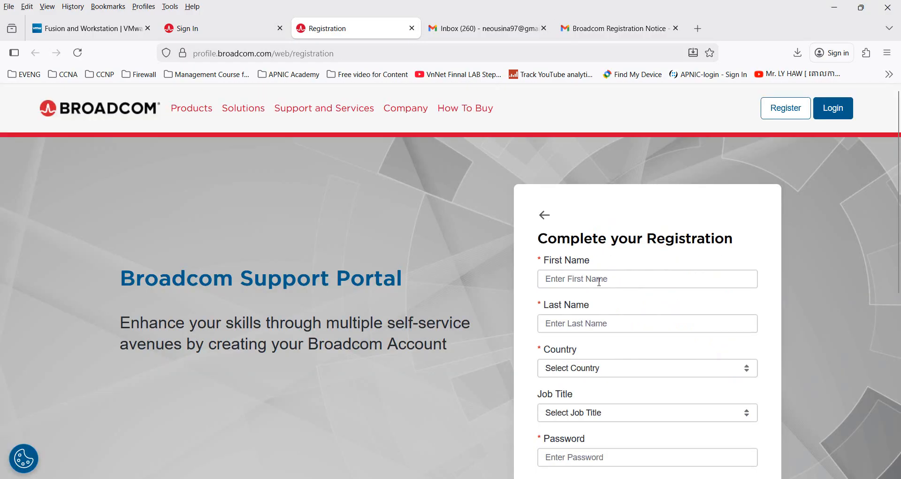
left_click(599, 282)
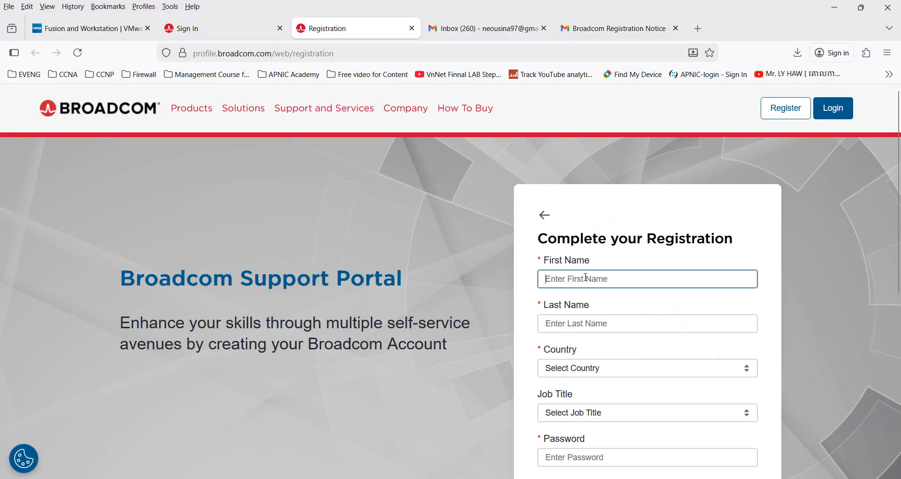
type("sina")
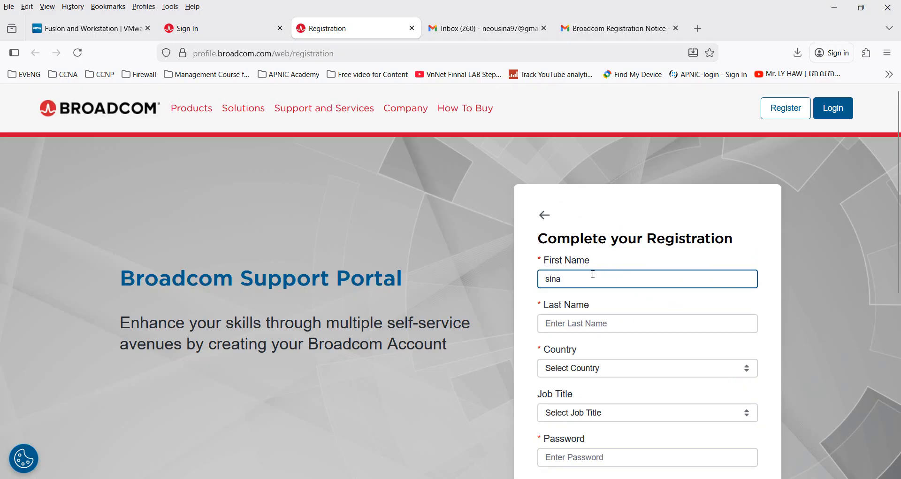
left_click(592, 324)
type("ne")
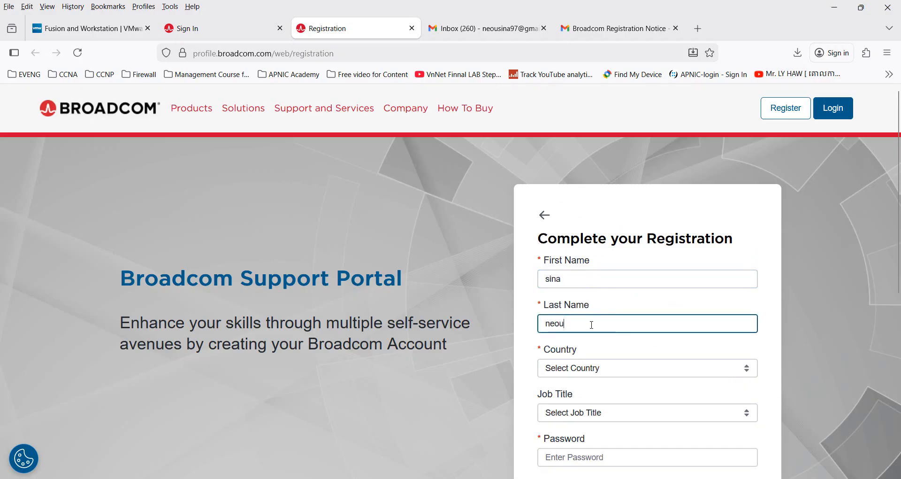
type("ou")
Step: Set Country to Cambodia and Job Title to Other
key("Tab")
left_click(660, 372)
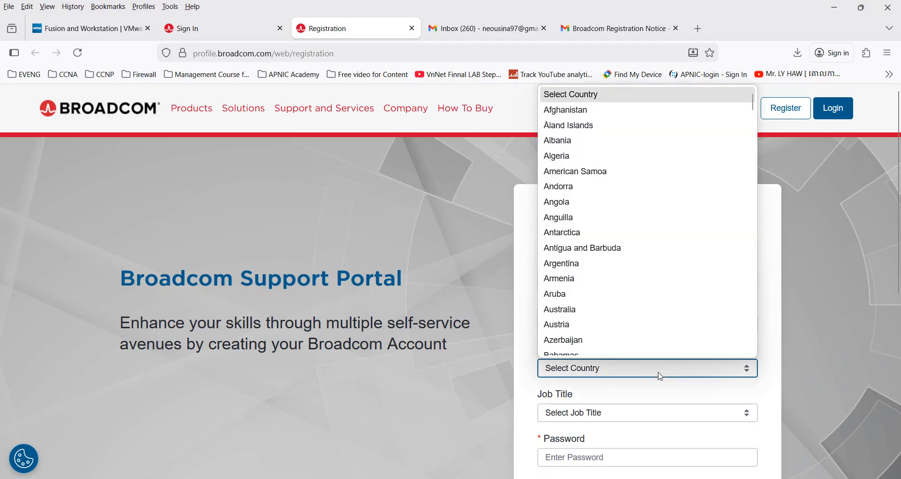
key("c")
left_click(588, 350)
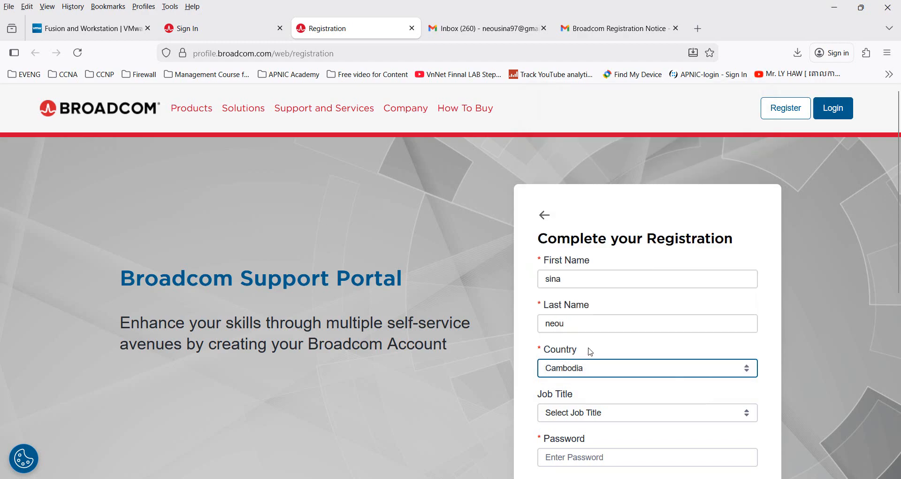
scroll(632, 315, "down", 2)
left_click(746, 350)
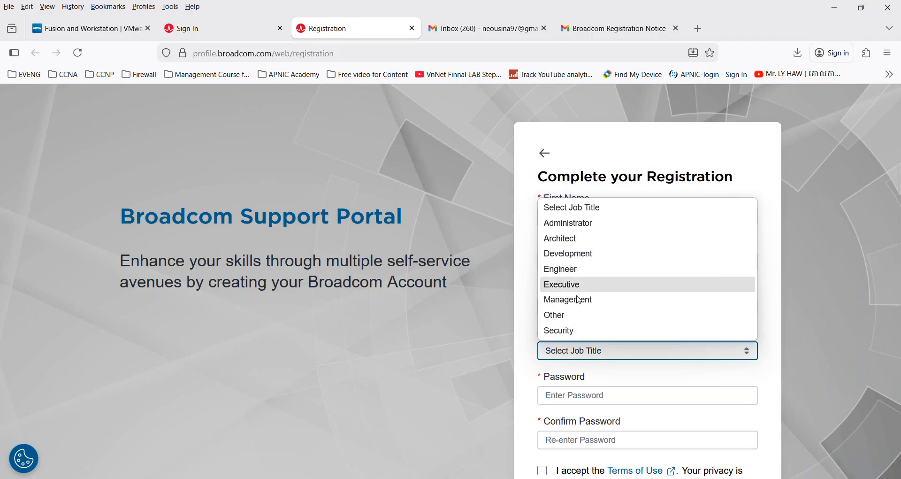
left_click(576, 315)
Step: Enter a first password attempt, then erase it after it fails the strength rules
left_click(615, 396)
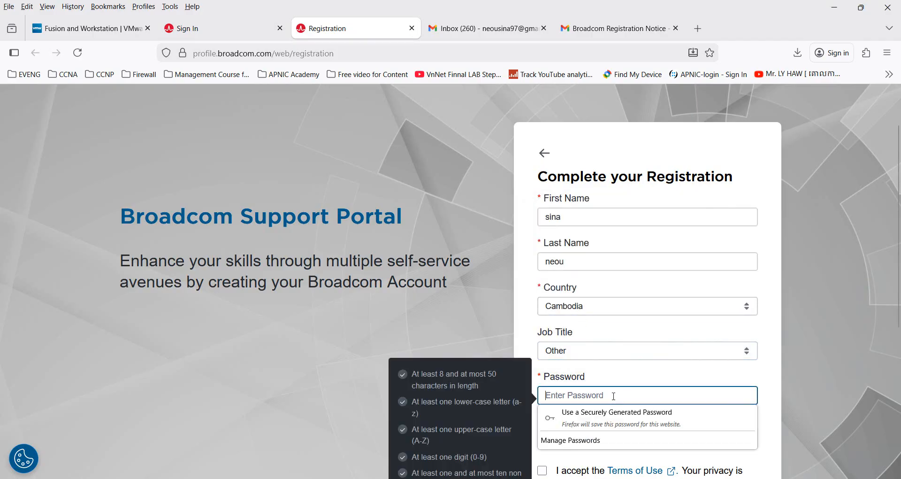
scroll(614, 370, "down", 3)
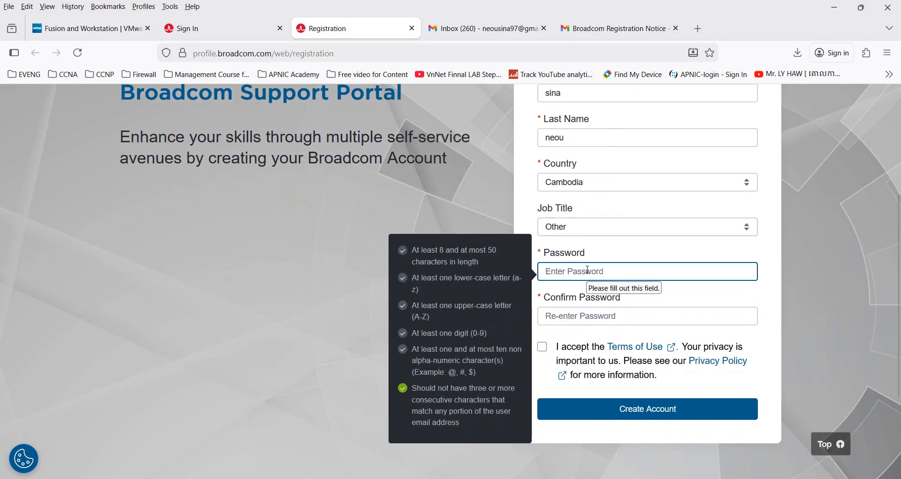
type("n")
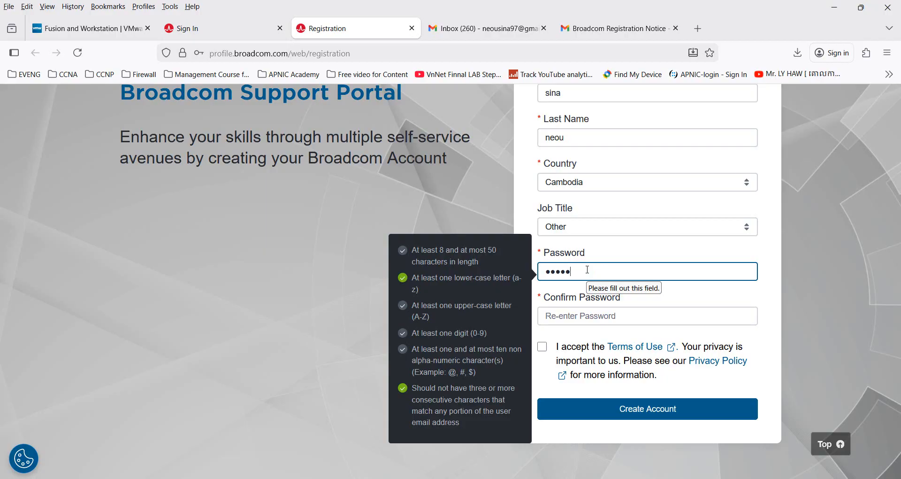
type("••••••••••••••")
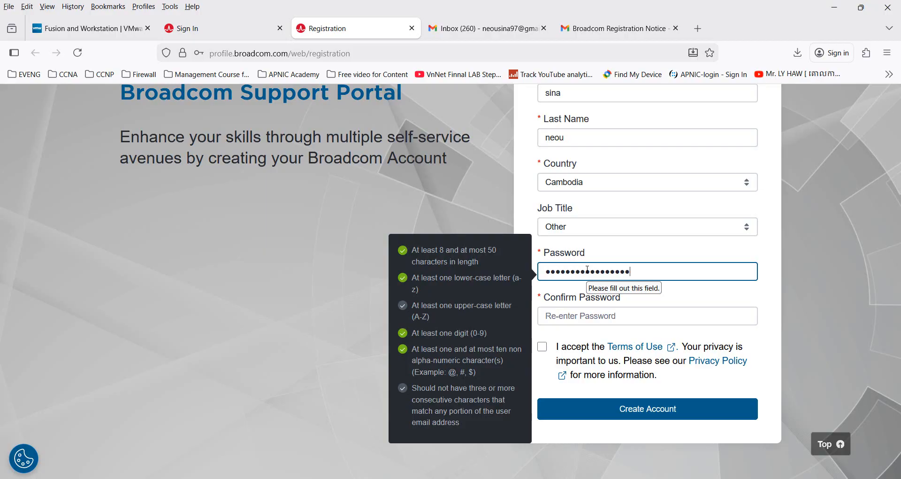
left_click(587, 316)
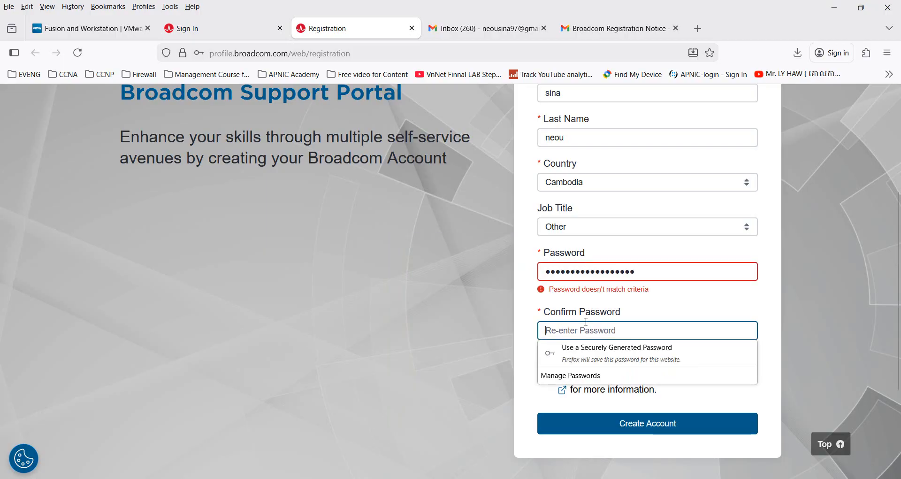
left_click(644, 272)
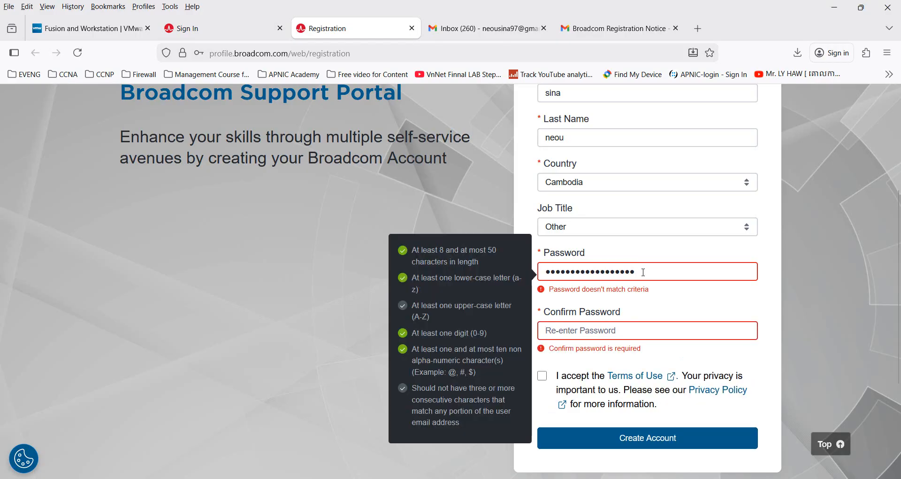
left_click_drag(644, 272, 542, 272)
key("BackSpace")
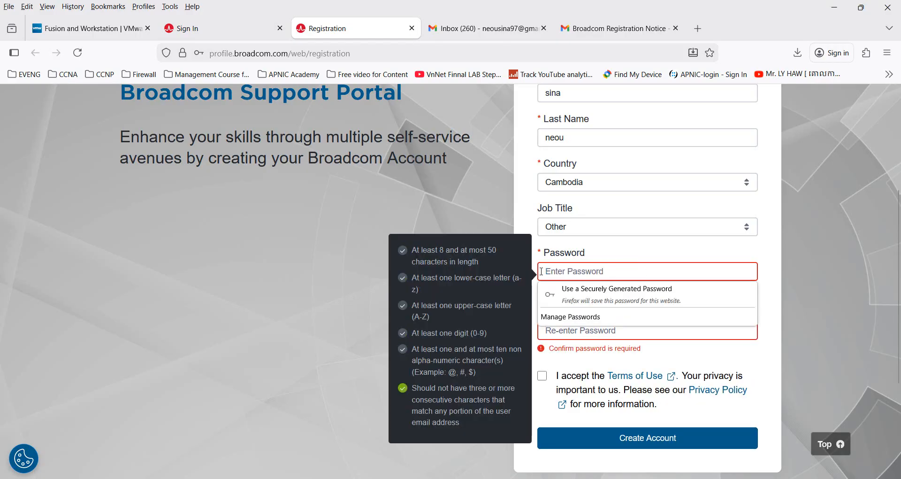
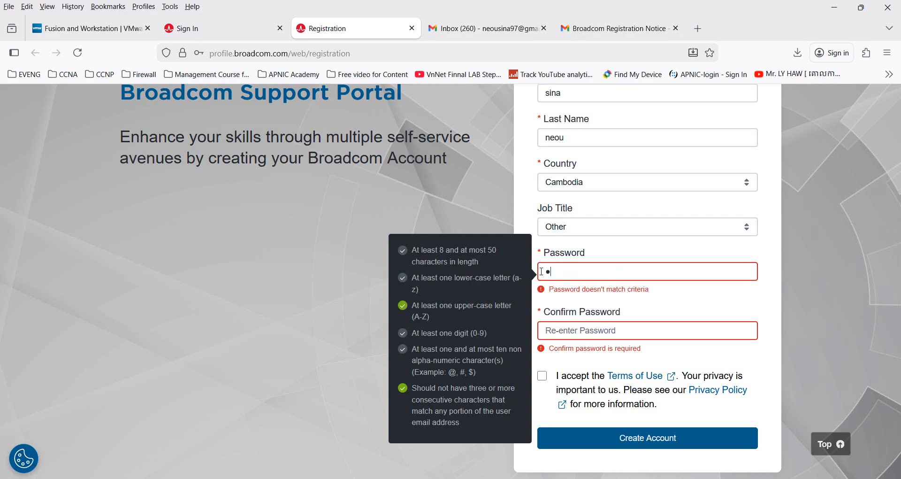
Step: Retype the account password until every listed strength requirement is met
key("BackSpace")
key("BackSpace")
key("BackSpace")
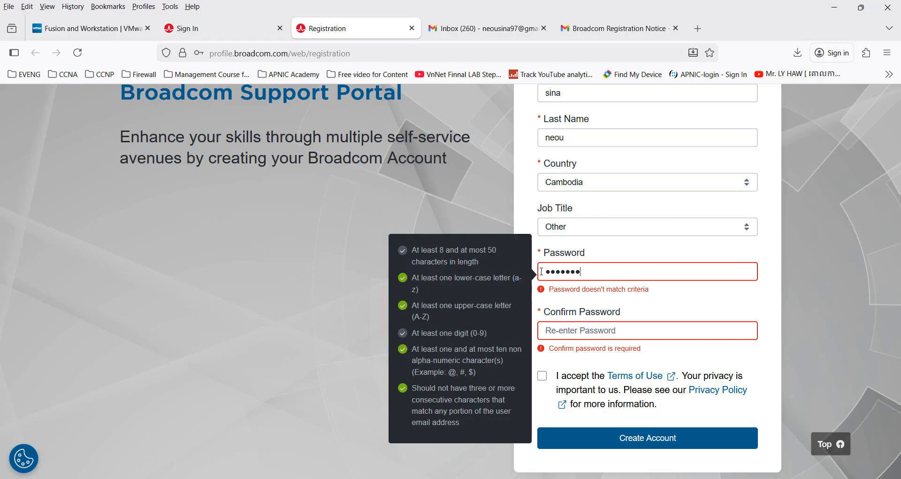
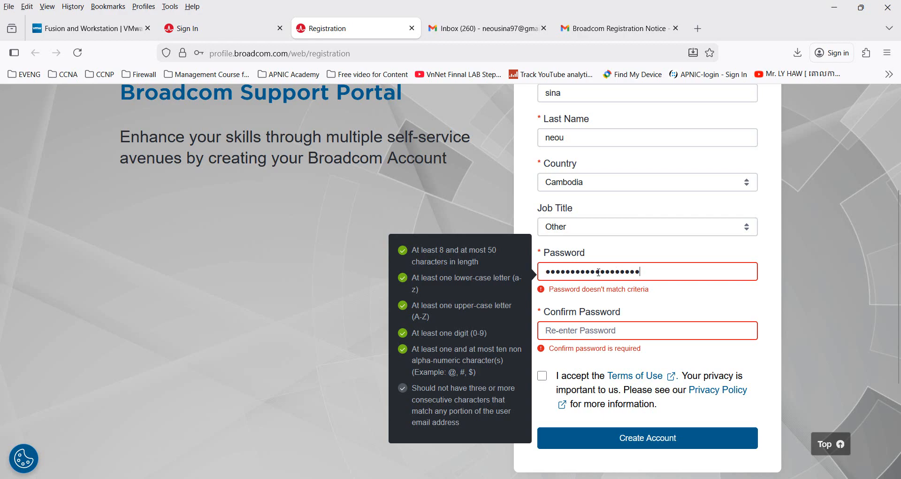
key("ctrl+a")
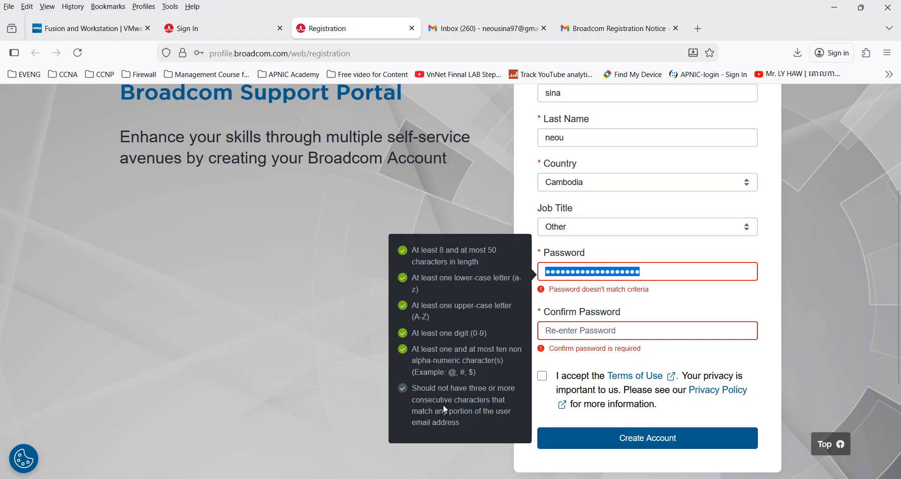
key("BackSpace")
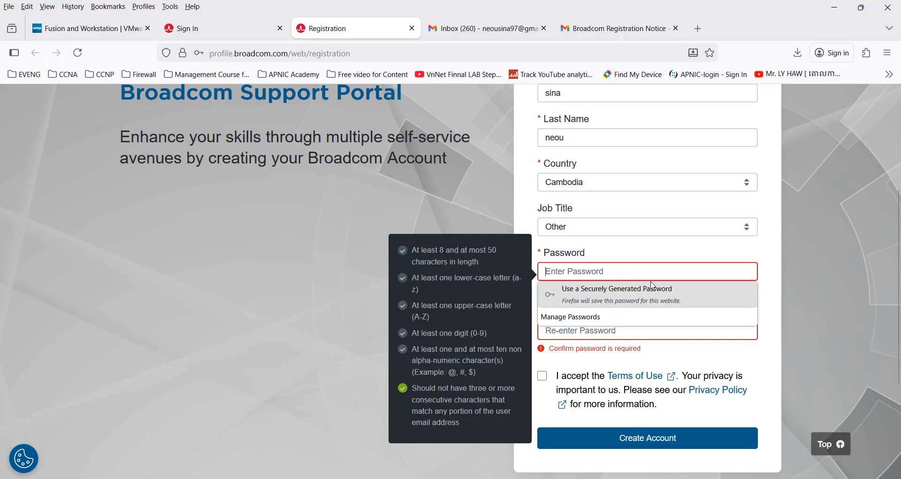
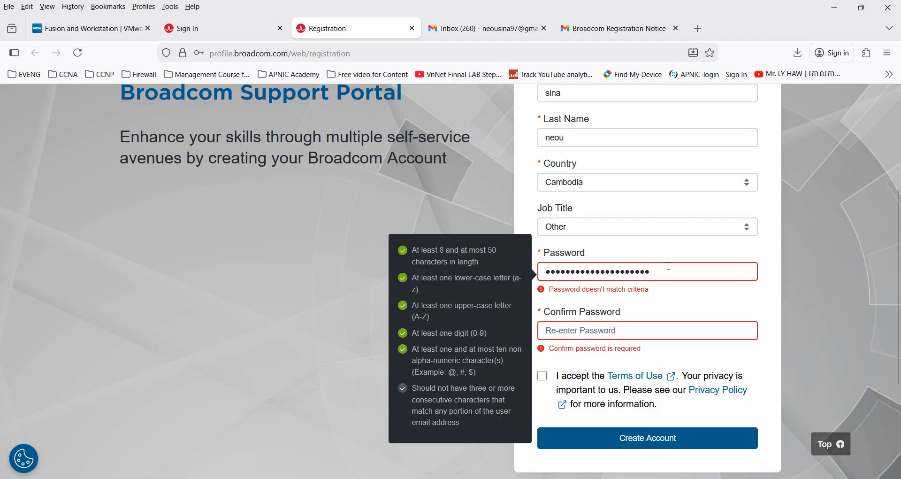
left_click_drag(670, 272, 529, 275)
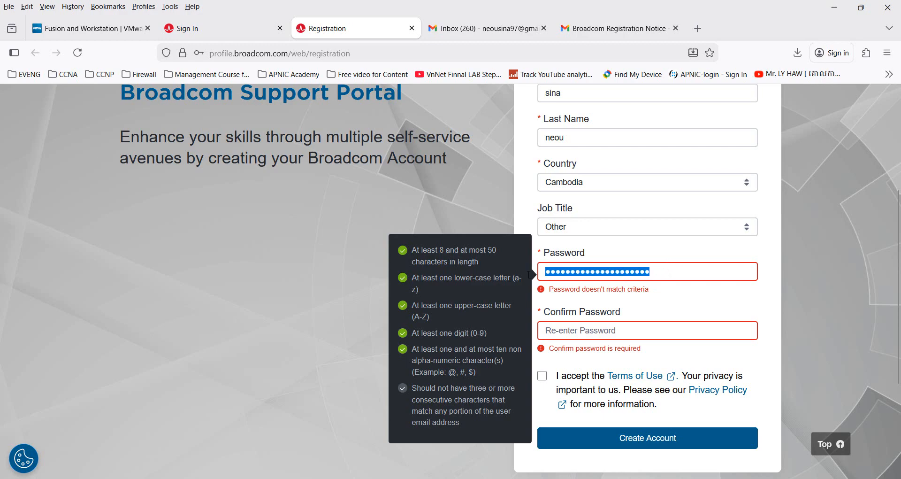
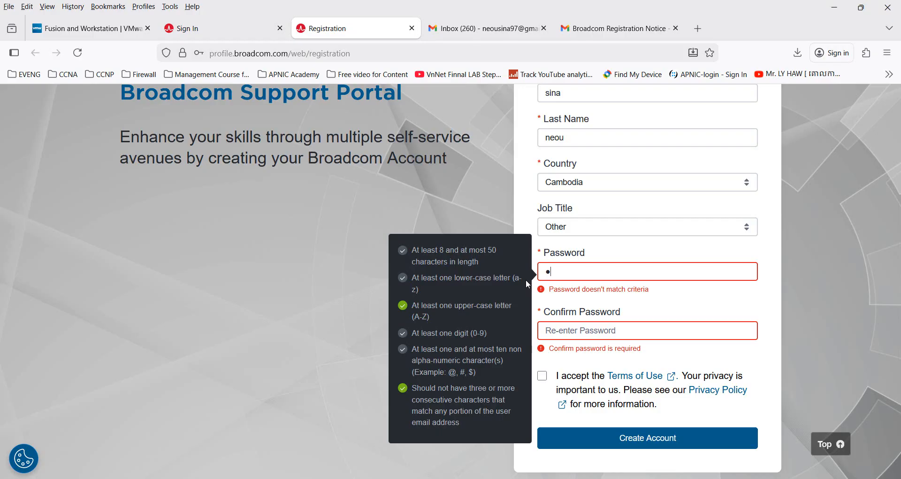
key("BackSpace")
key("BackSpace")
key("BackSpace")
key("BackSpace")
key("BackSpace")
key("BackSpace")
key("BackSpace")
key("BackSpace")
key("BackSpace")
key("BackSpace")
key("BackSpace")
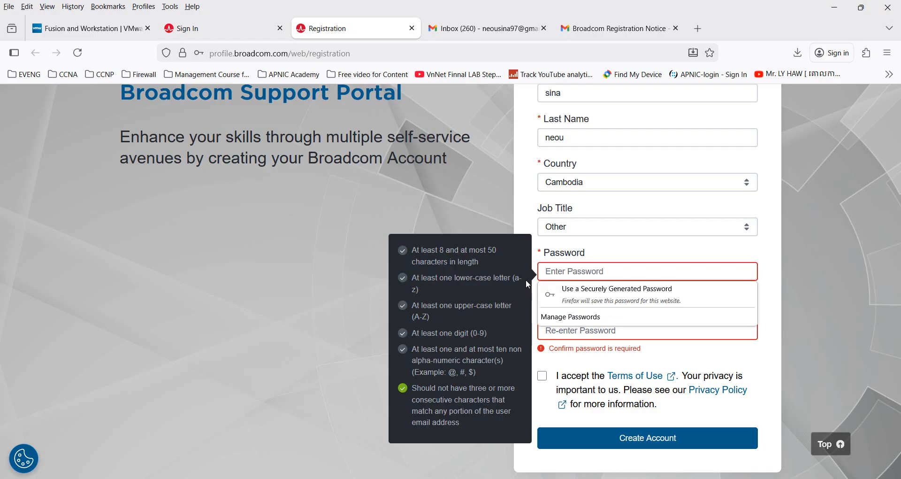
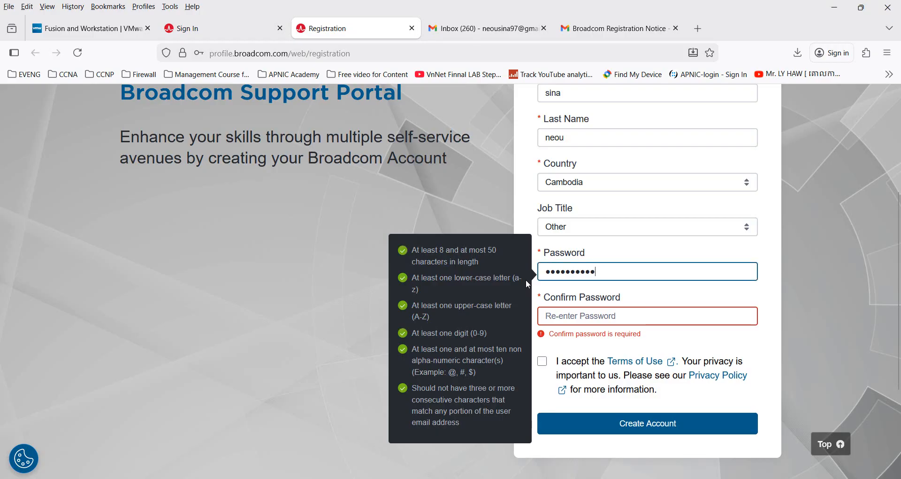
Step: Try entering the confirmation password, then clear the mismatched entry
left_click(565, 315)
type("•••••")
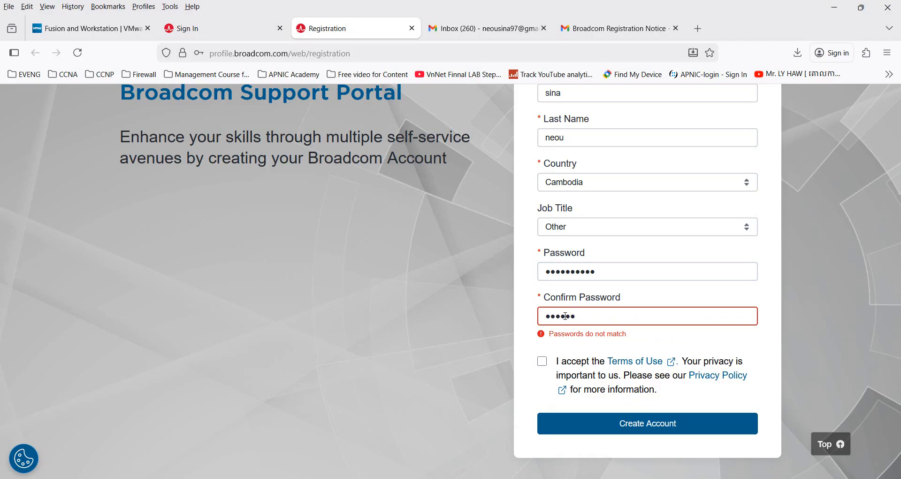
type("••••")
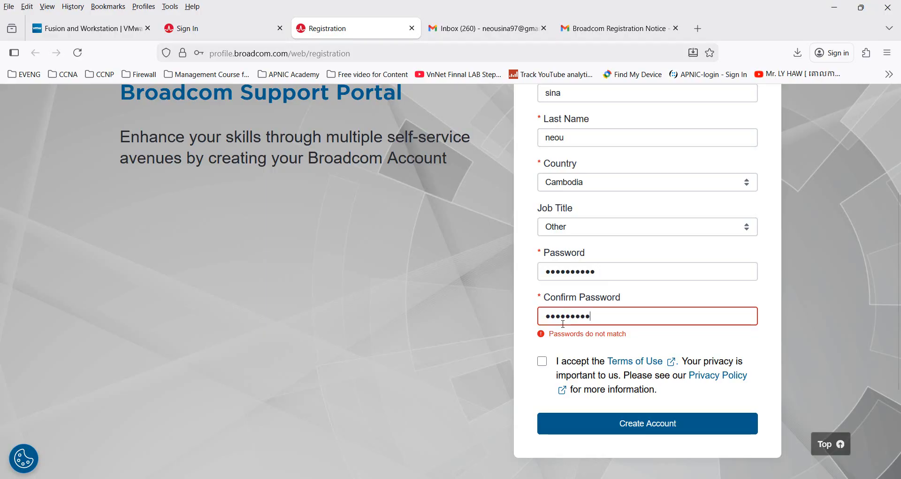
left_click(608, 272)
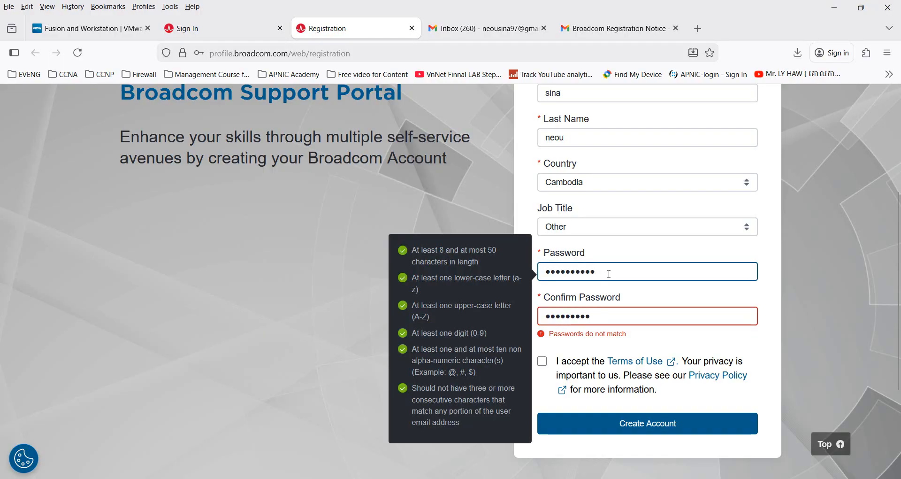
left_click_drag(607, 317, 476, 316)
key("BackSpace")
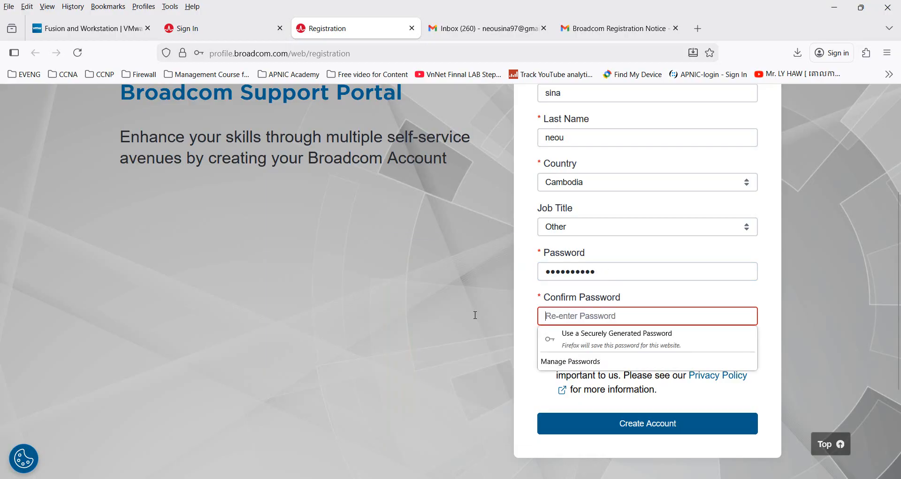
Step: Retype the password and its confirmation until they match, and accept the Terms of Use
left_click(606, 274)
left_click_drag(612, 270, 505, 273)
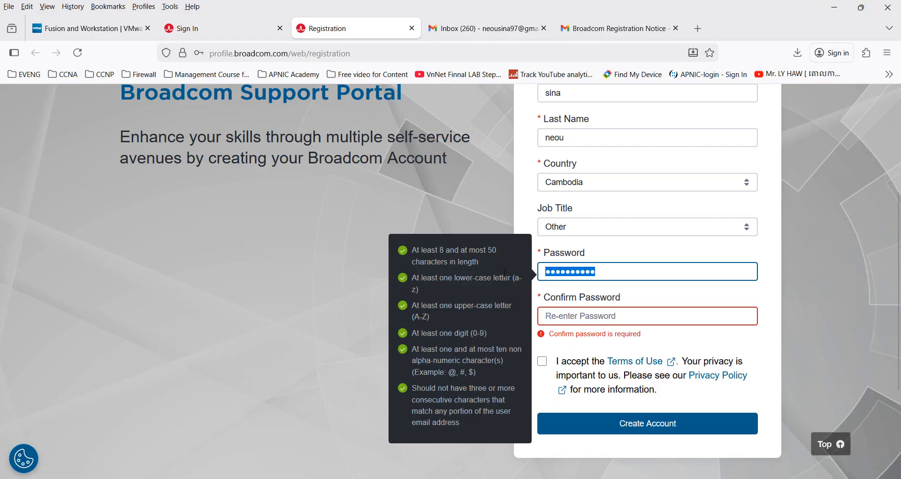
key("BackSpace")
type("••••••••••")
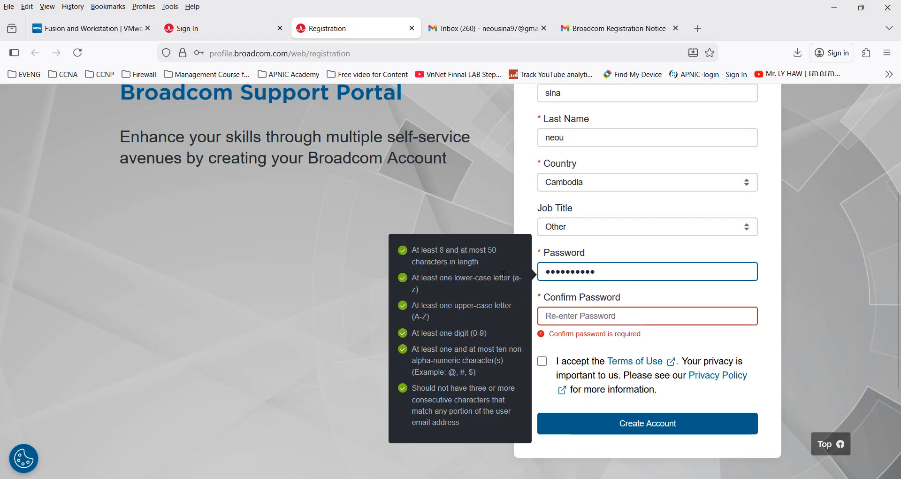
left_click(564, 320)
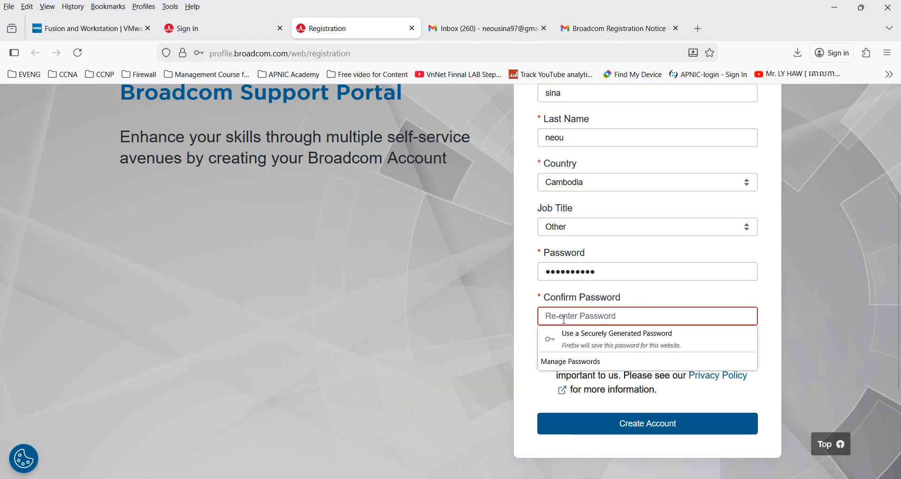
type("••")
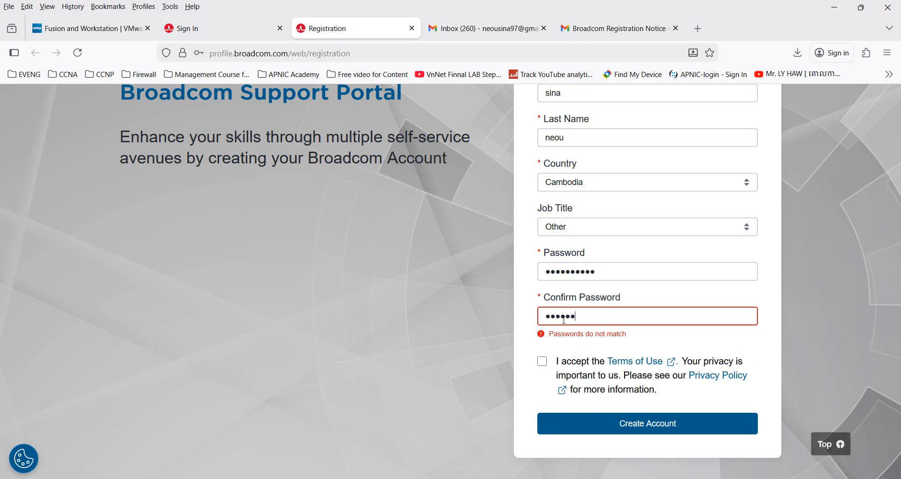
type("•••")
left_click(542, 361)
Step: Create the Broadcom account and save the new password in the browser
left_click(634, 433)
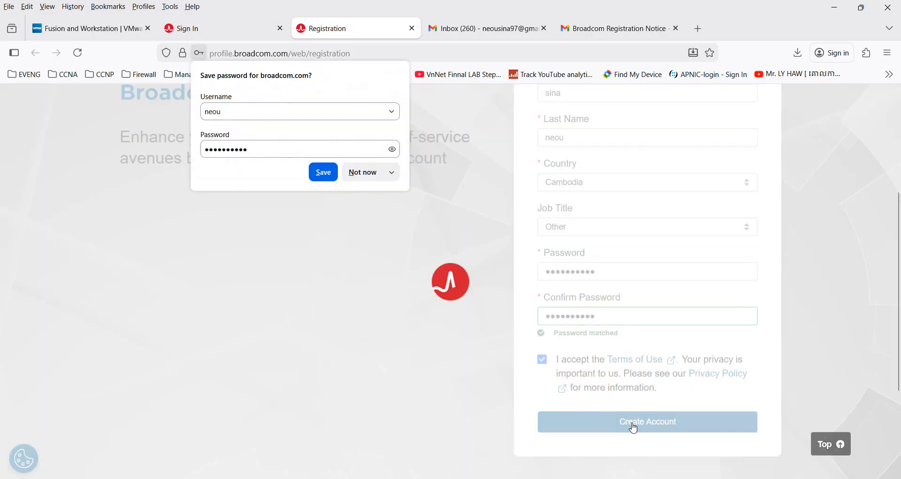
left_click(323, 171)
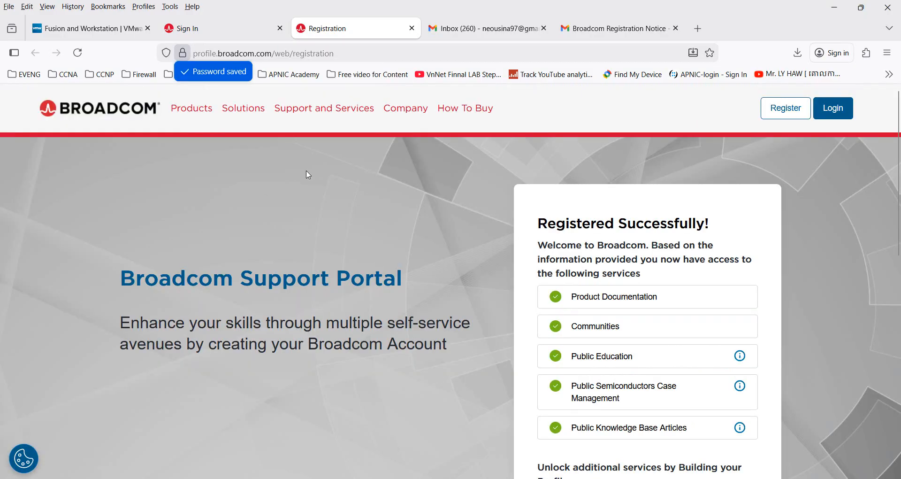
scroll(387, 269, "down", 3)
scroll(404, 270, "down", 4)
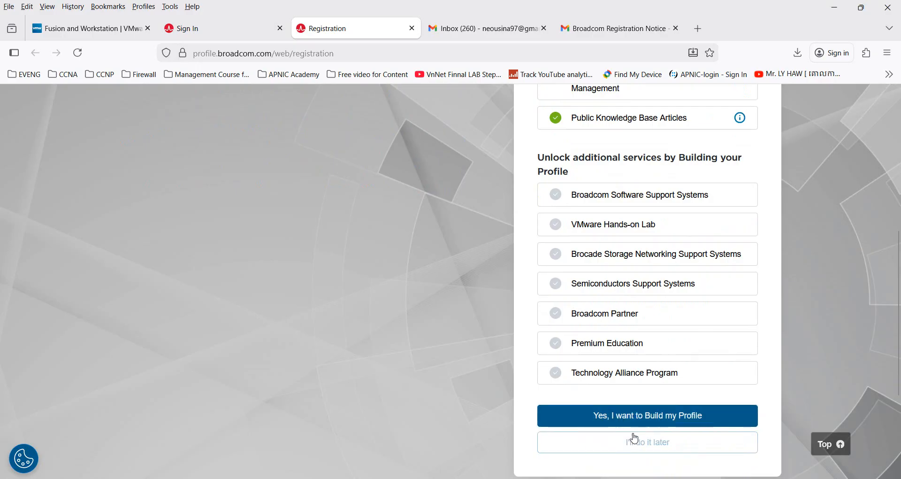
Step: Attempt to build the profile, then choose 'I'll do it later' after the non-corporate e-mail error
left_click(622, 419)
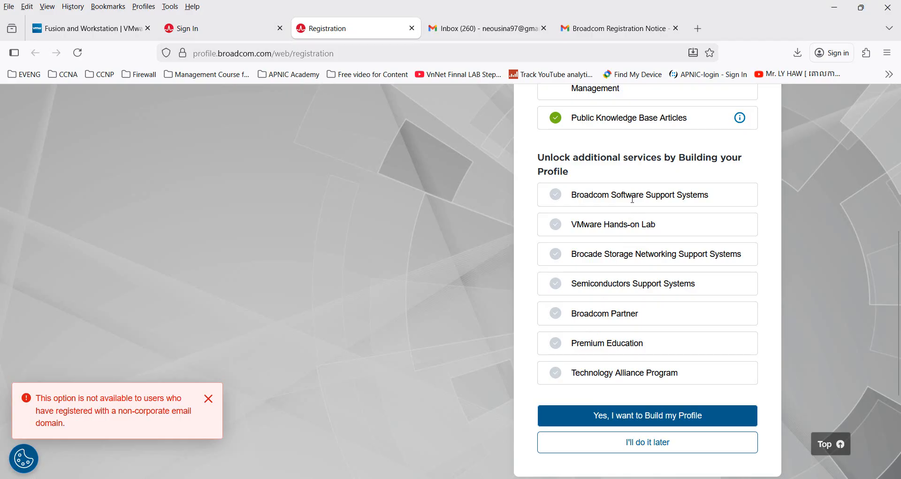
scroll(626, 218, "up", 4)
scroll(606, 244, "down", 4)
left_click(645, 451)
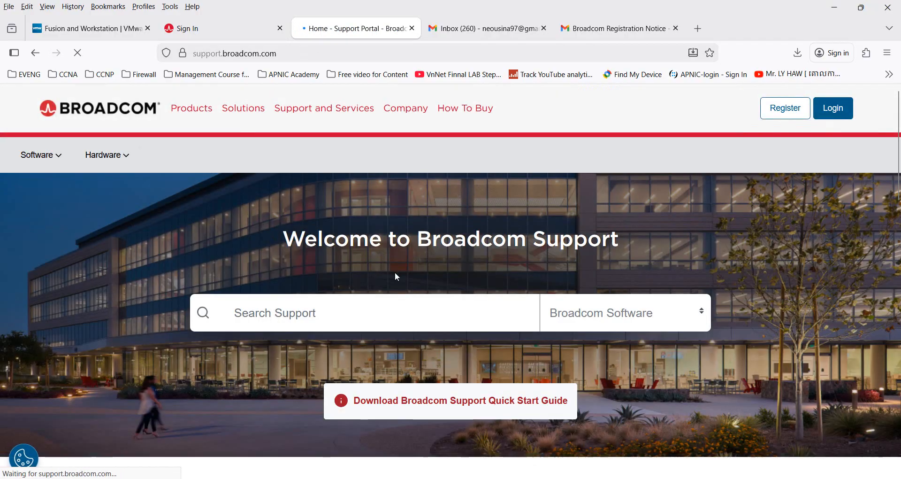
Step: Log in to Broadcom with the saved account username from the autofill list
scroll(396, 278, "down", 3)
scroll(396, 278, "up", 3)
mouse_move(786, 111)
left_mouse_down()
mouse_move(798, 120)
mouse_move(781, 111)
left_mouse_up()
left_click(840, 110)
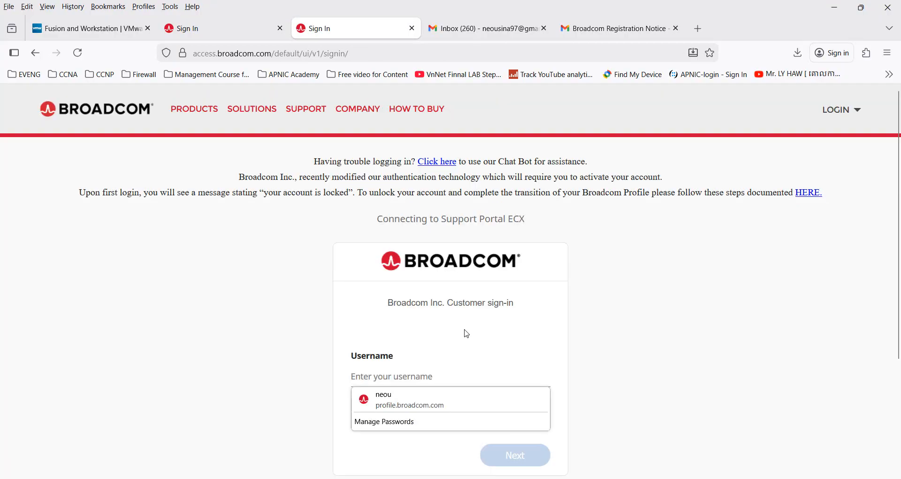
left_click(418, 399)
left_click(515, 456)
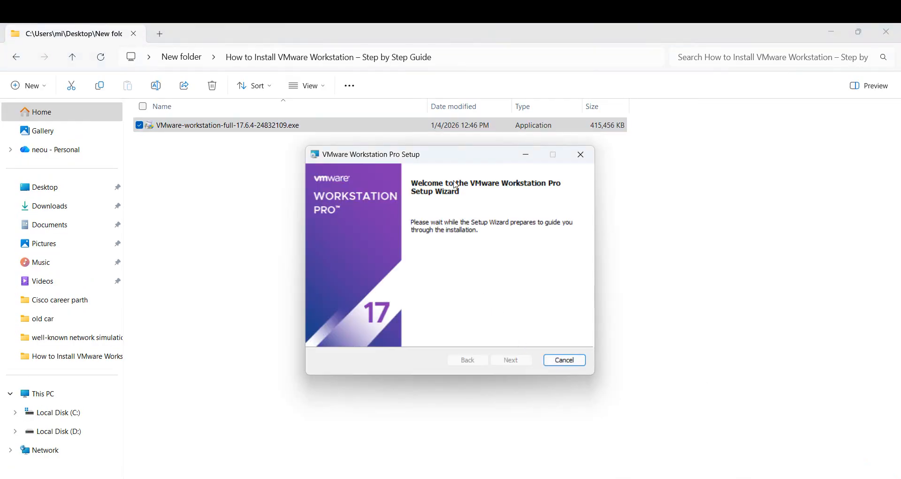
Step: Pass the Welcome page, accept the license agreement, and advance to Custom Setup
left_click_drag(464, 151, 428, 150)
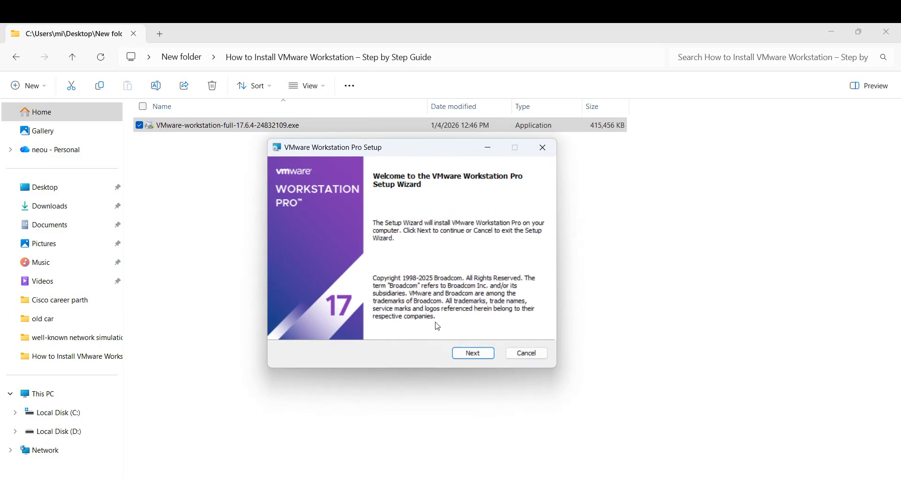
left_click(472, 353)
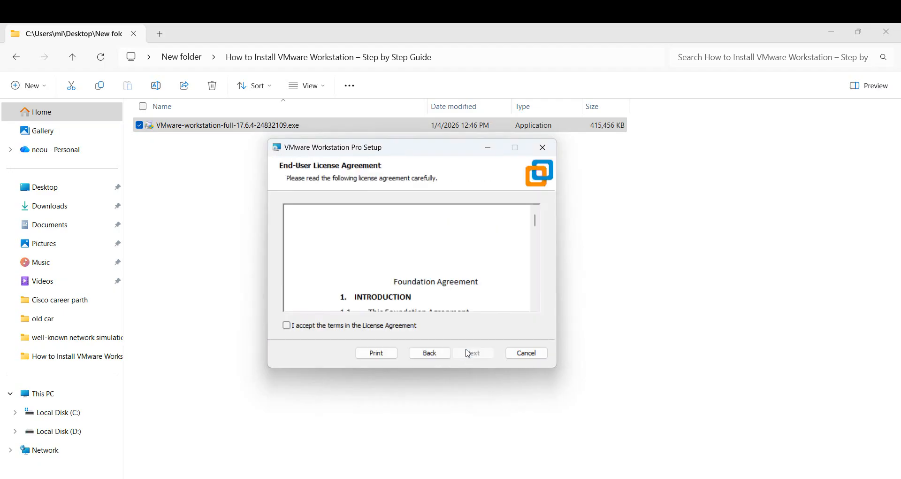
left_click(341, 326)
scroll(430, 291, "down", 10)
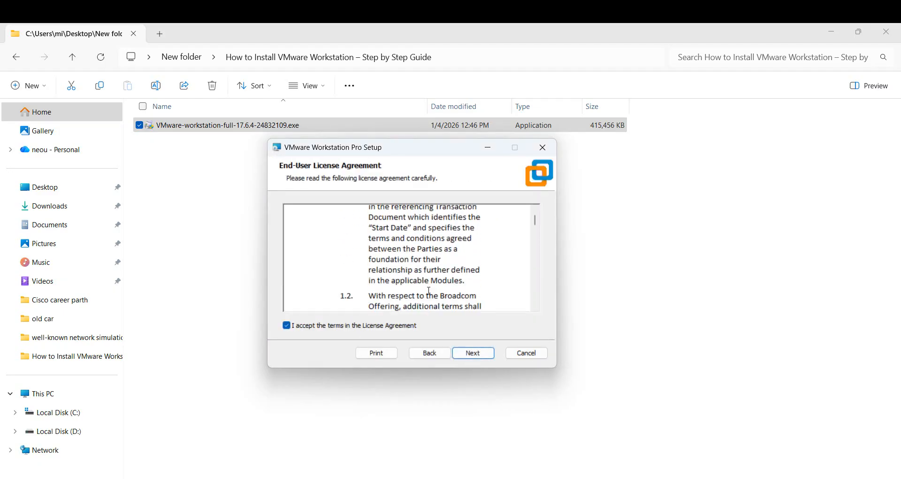
scroll(430, 291, "down", 9)
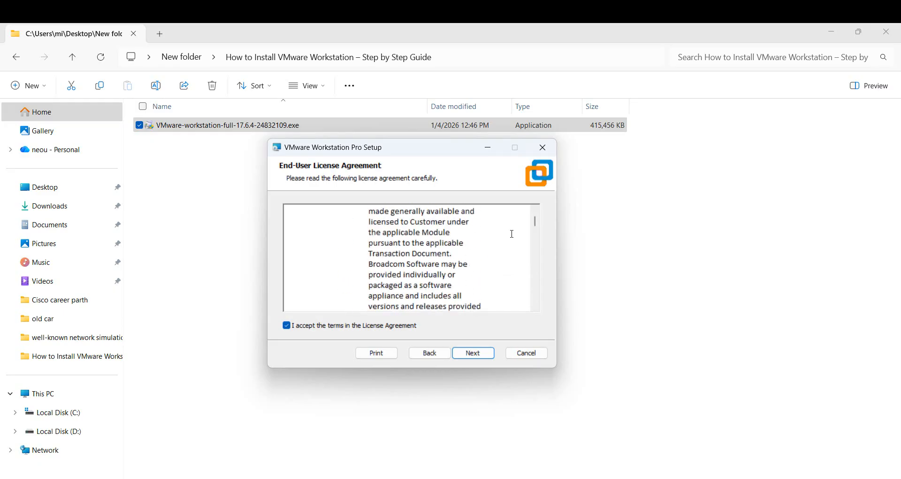
left_click_drag(539, 222, 540, 301)
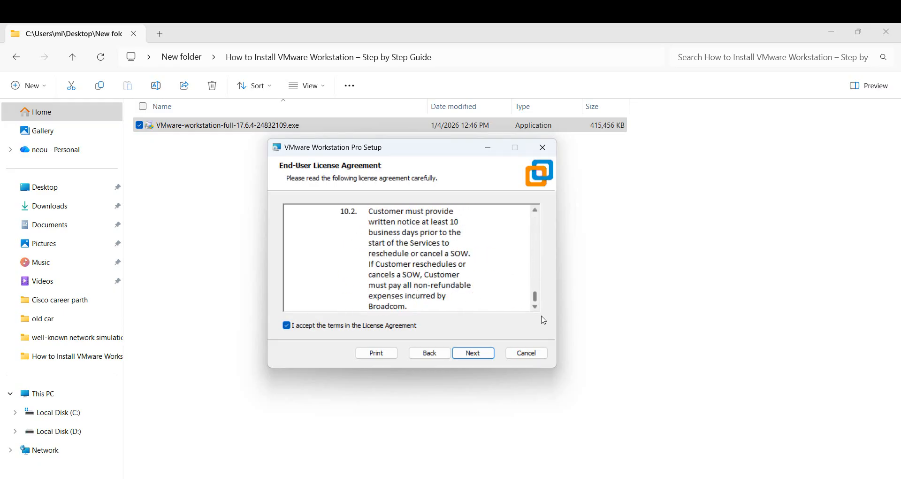
left_click(483, 358)
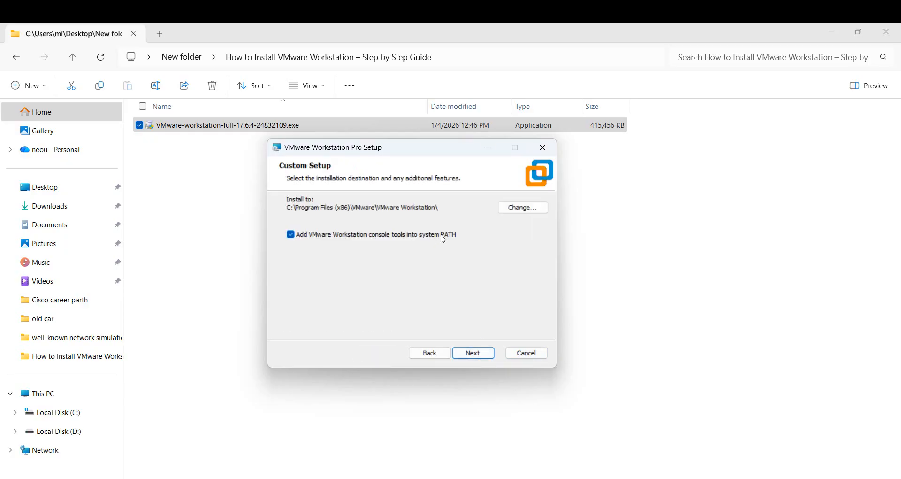
Step: Browse the install location to the '01.Channel for create content for social media' folder on drive D:
left_click(475, 353)
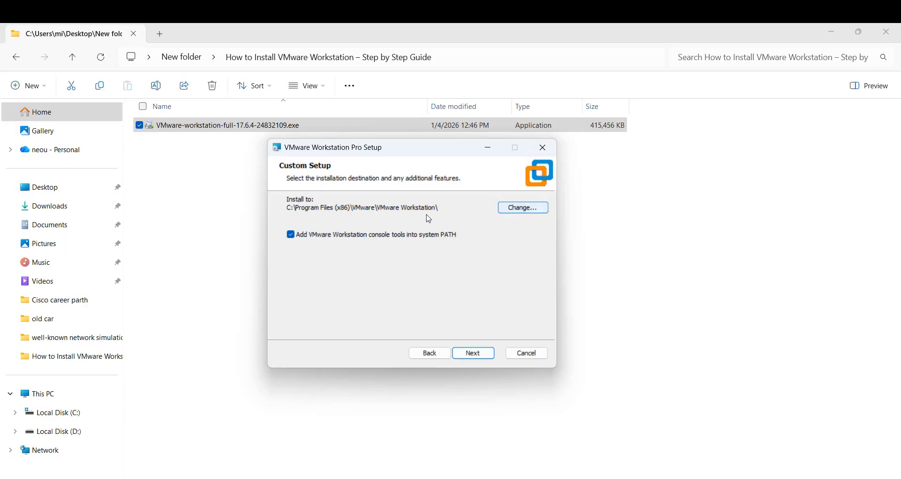
left_click(523, 208)
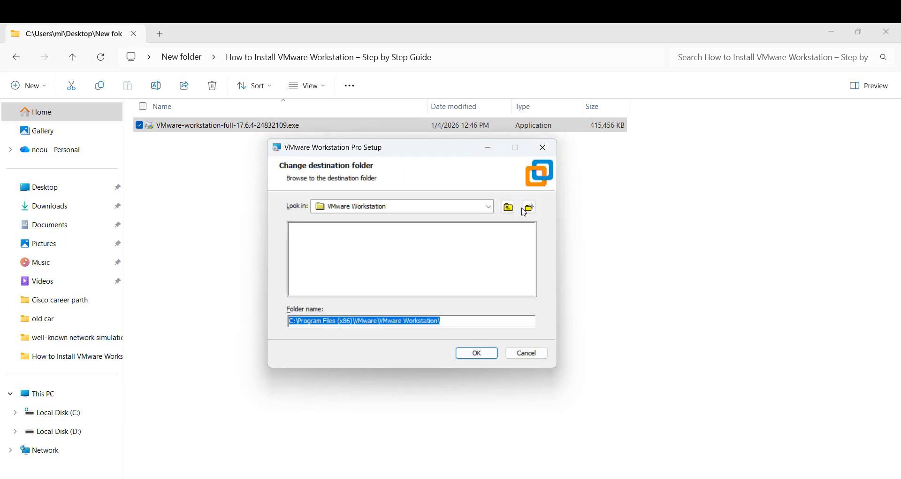
left_click(488, 207)
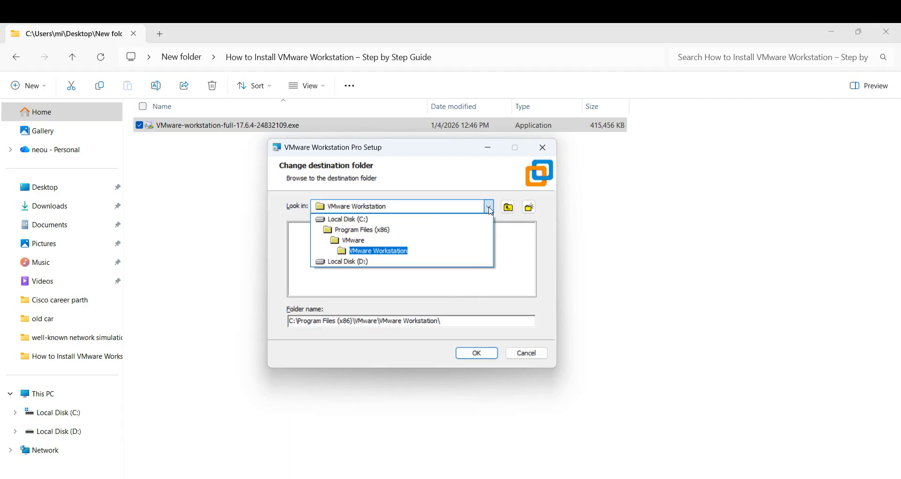
left_click(357, 261)
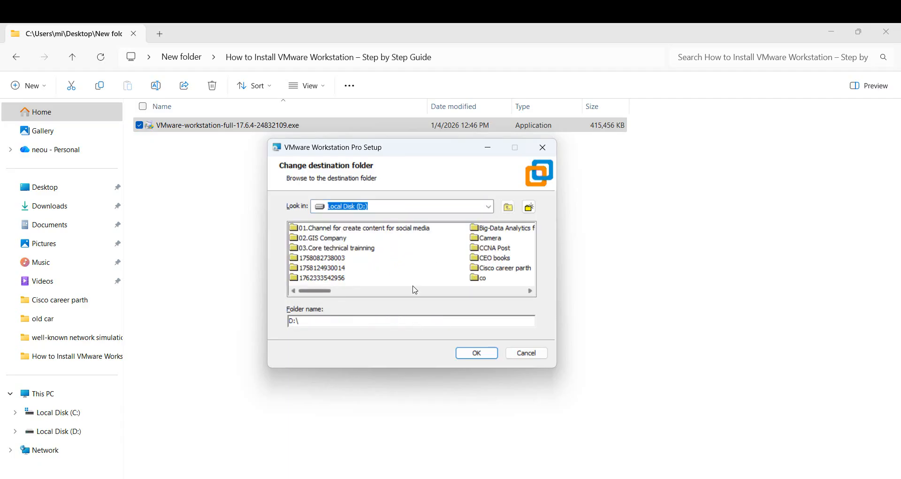
double_click(366, 229)
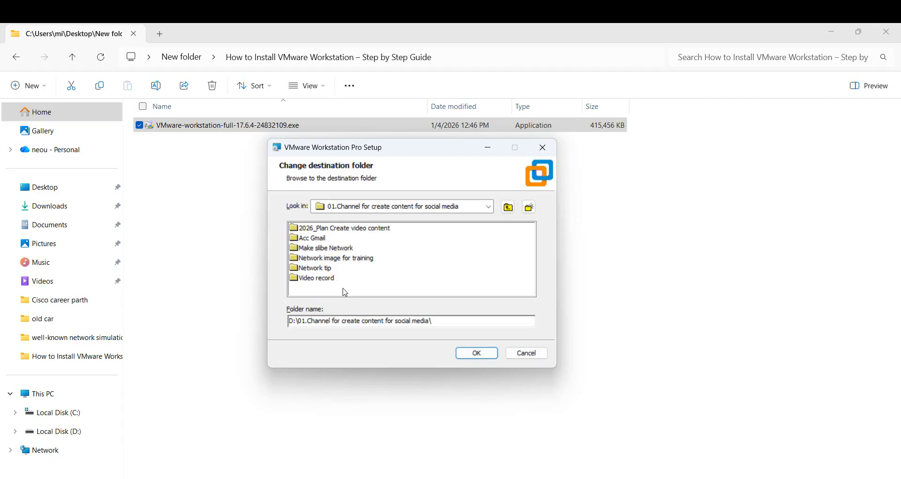
Step: Create a 'Vmware workstation' folder there, set it as the install destination, and continue
left_click(535, 211)
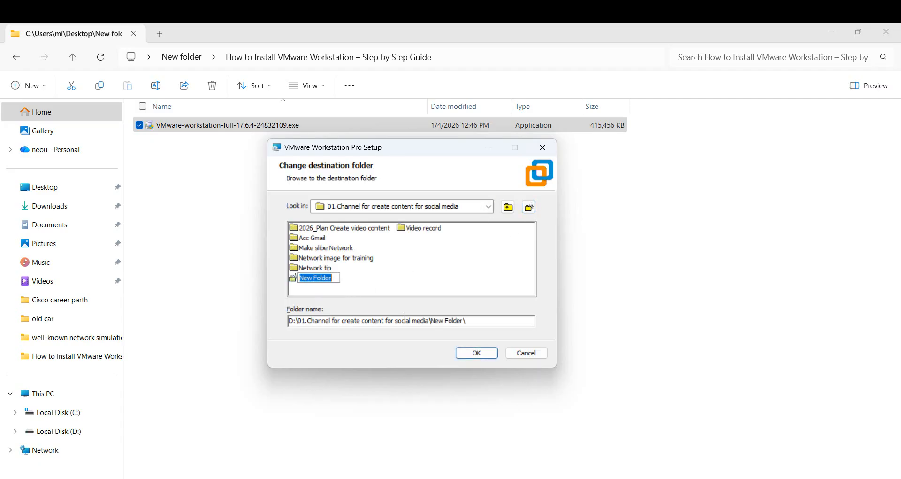
type("Vmware workstation")
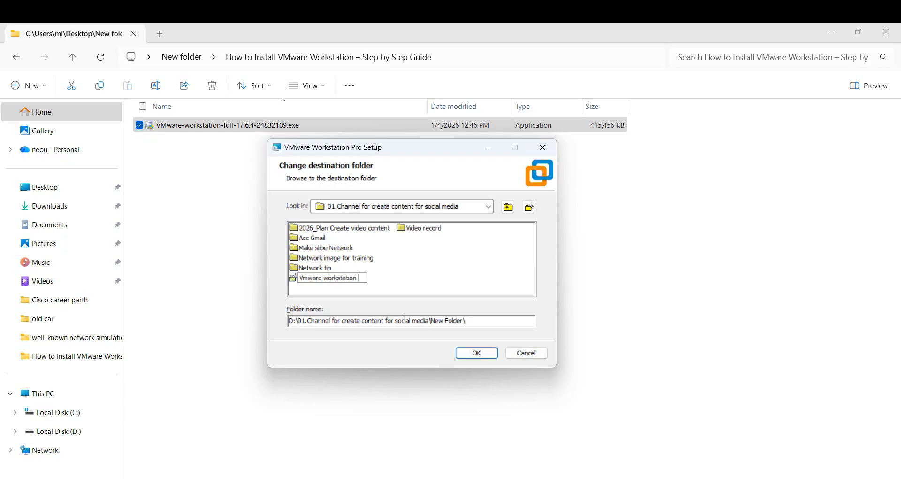
left_click(312, 292)
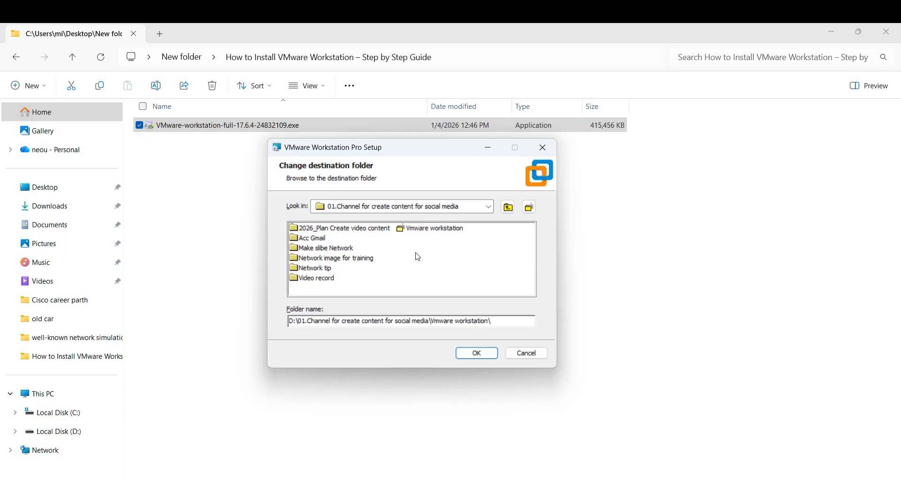
double_click(425, 233)
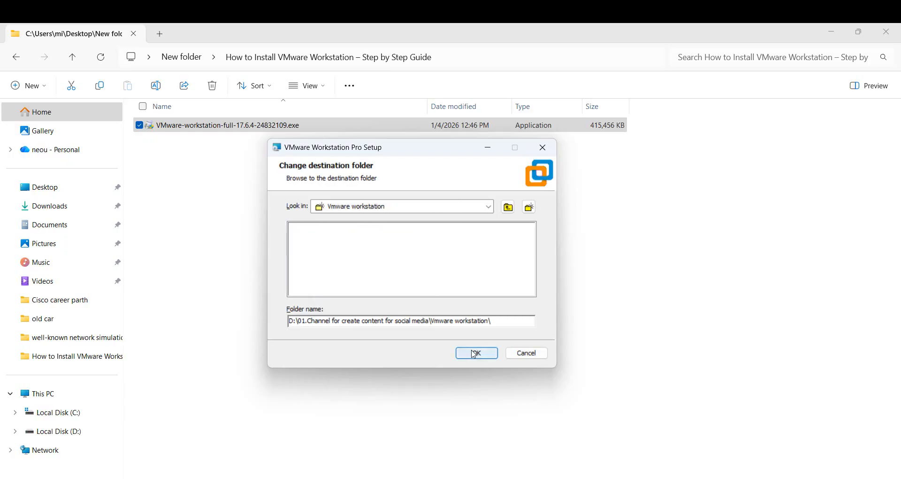
left_click(474, 353)
left_click(474, 353)
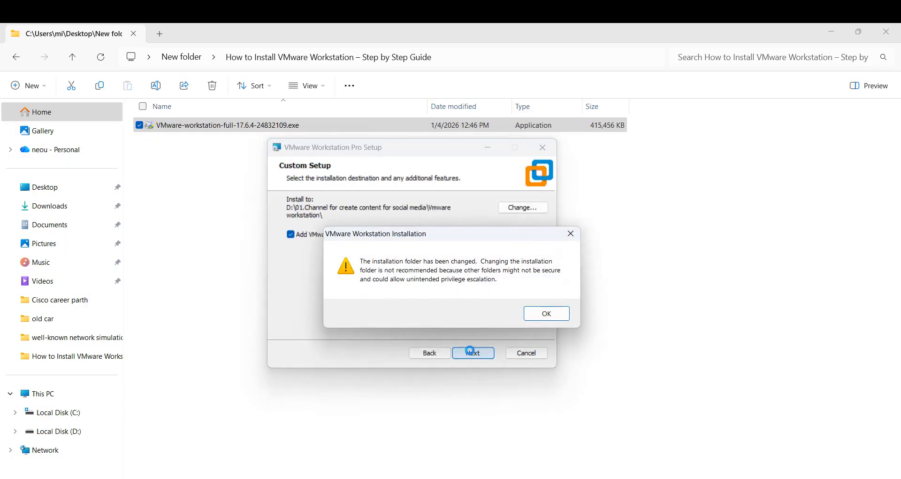
Step: Accept the folder warning, keep default experience settings and both shortcuts, and start the installation
left_click(545, 318)
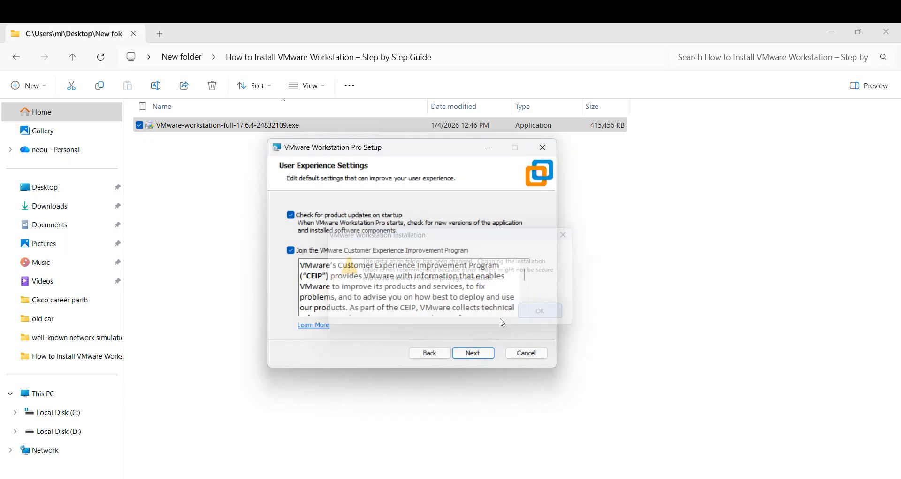
left_click(476, 356)
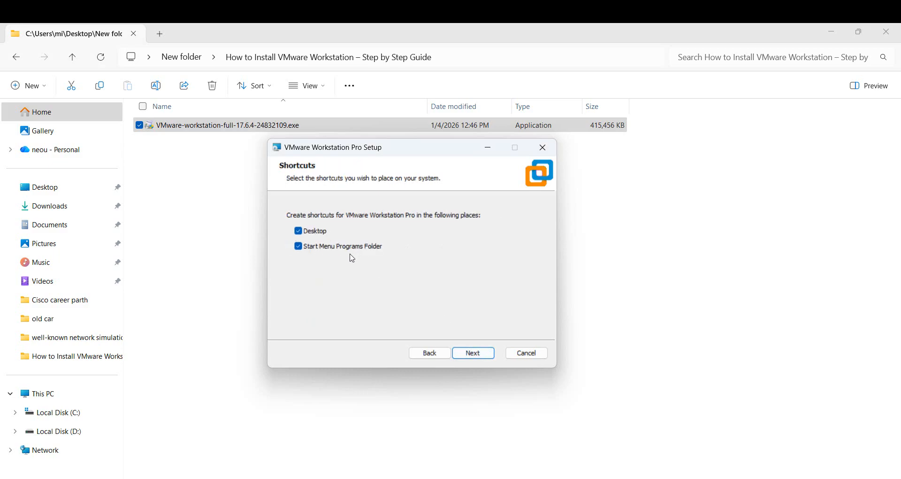
left_click(474, 353)
left_click(474, 353)
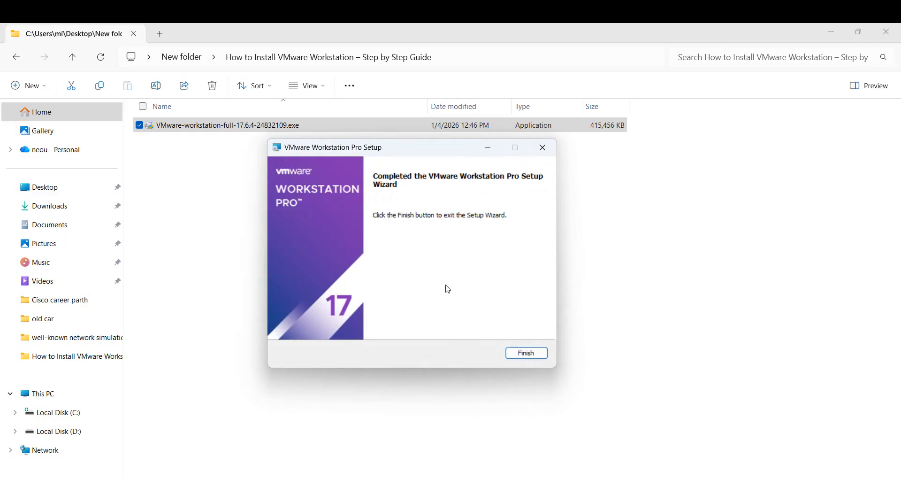
Step: Close the completed wizard, launch VMware Workstation Pro from its desktop shortcut, and refresh the desktop
left_click(530, 353)
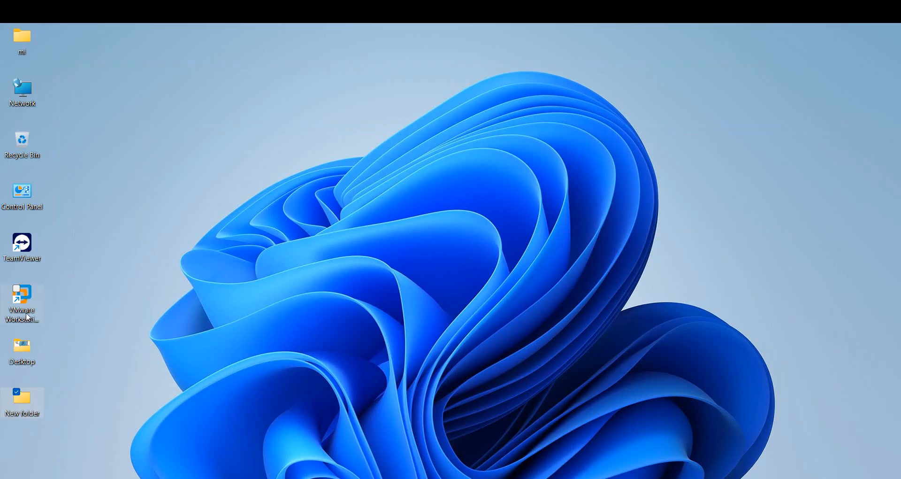
double_click(38, 300)
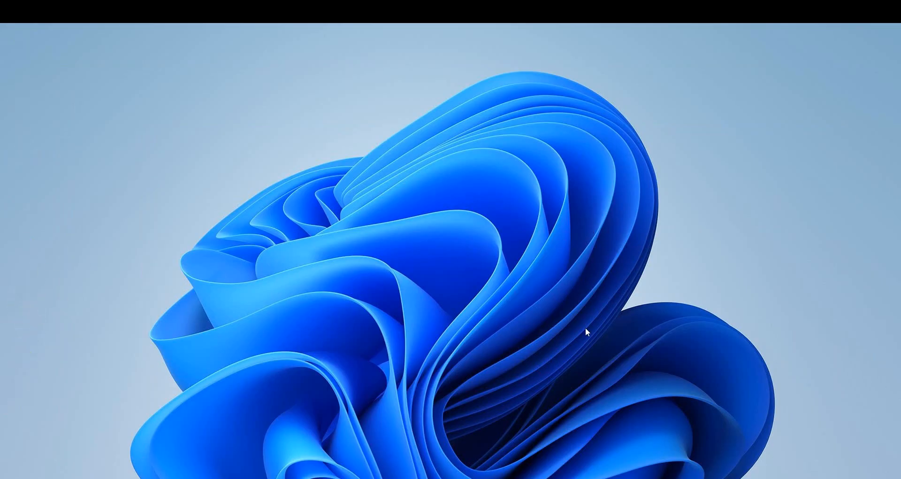
right_click(556, 344)
left_click(586, 224)
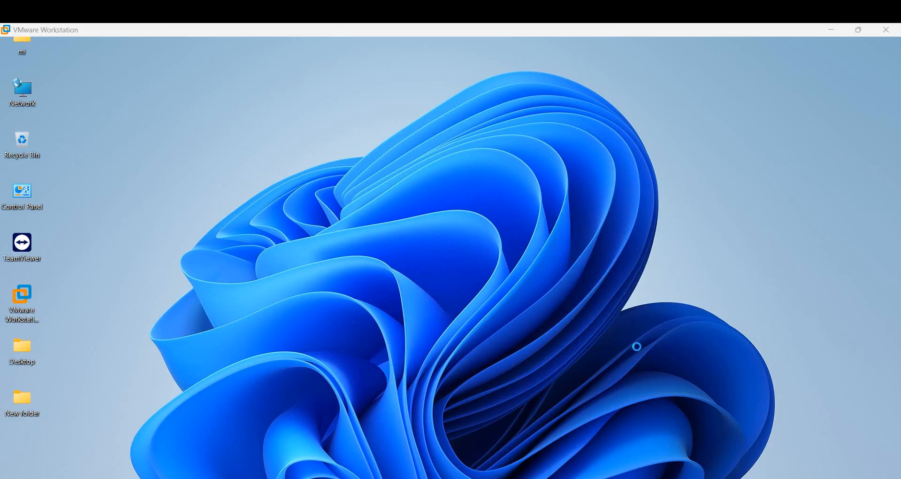